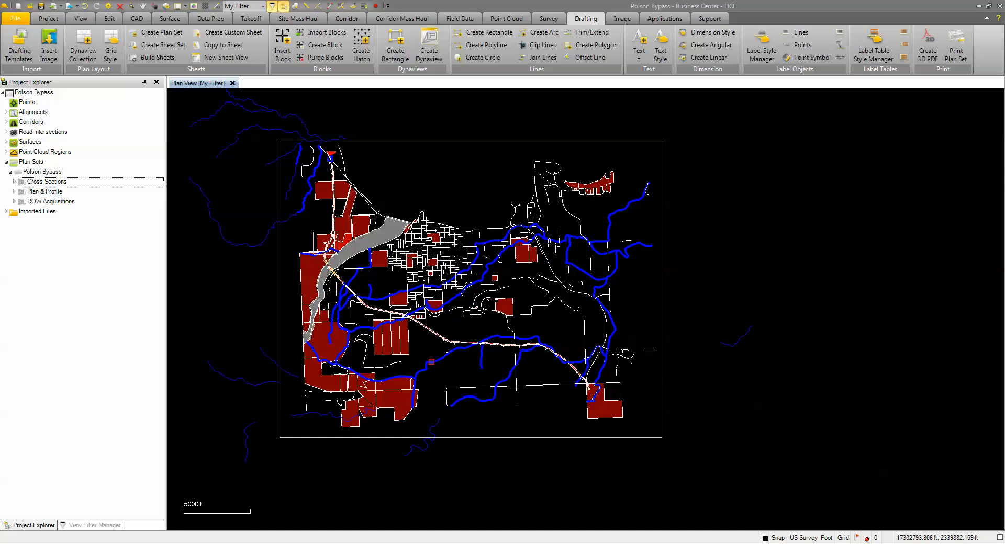
Step: Start a new sheet set named "Grid Sheets" in the Polson Bypass plan set, with Plan Grid as its type
right_click(42, 174)
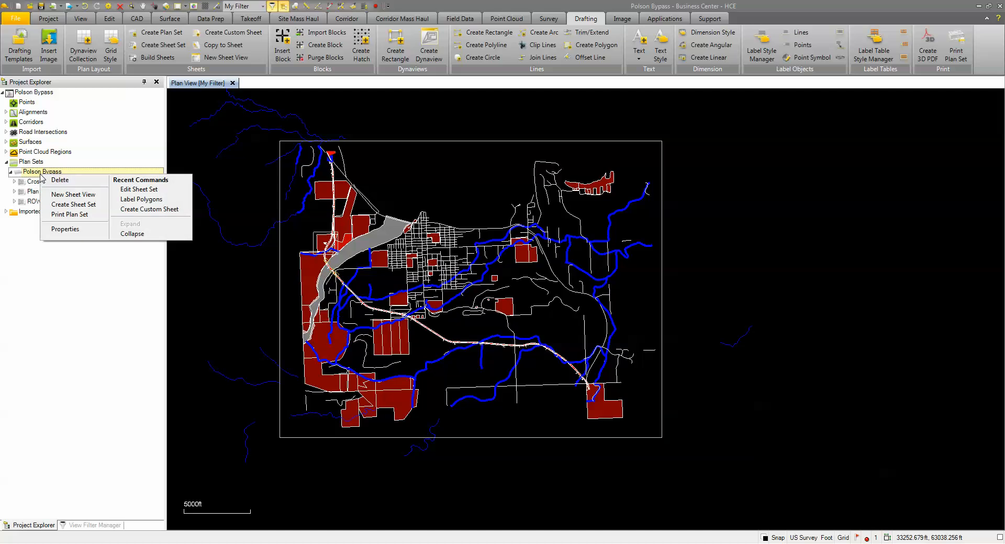
left_click(64, 207)
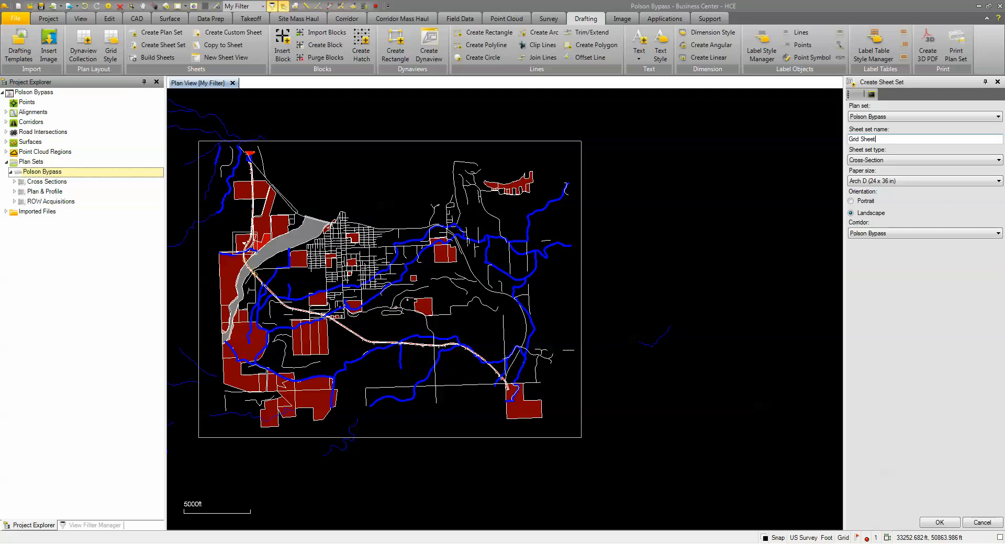
left_click(866, 160)
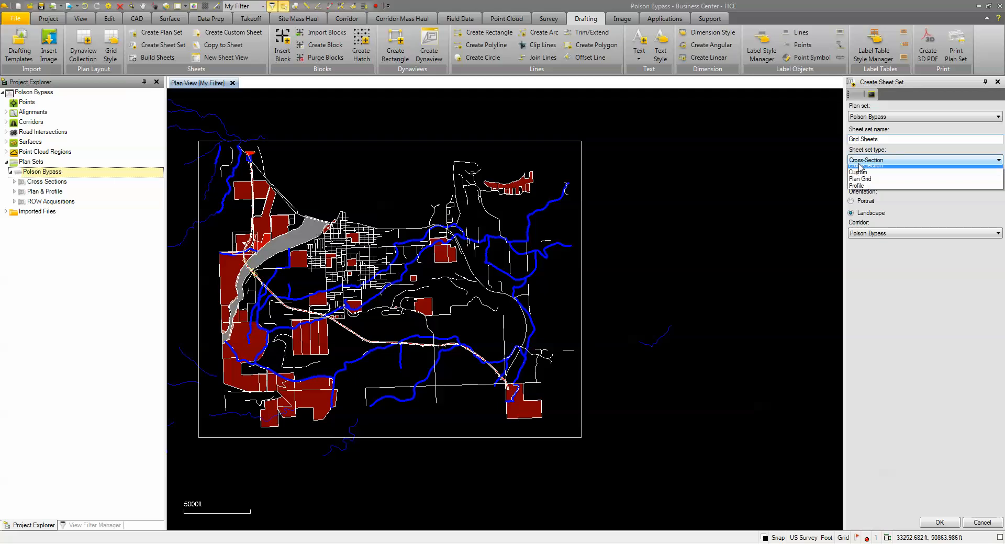
left_click(861, 183)
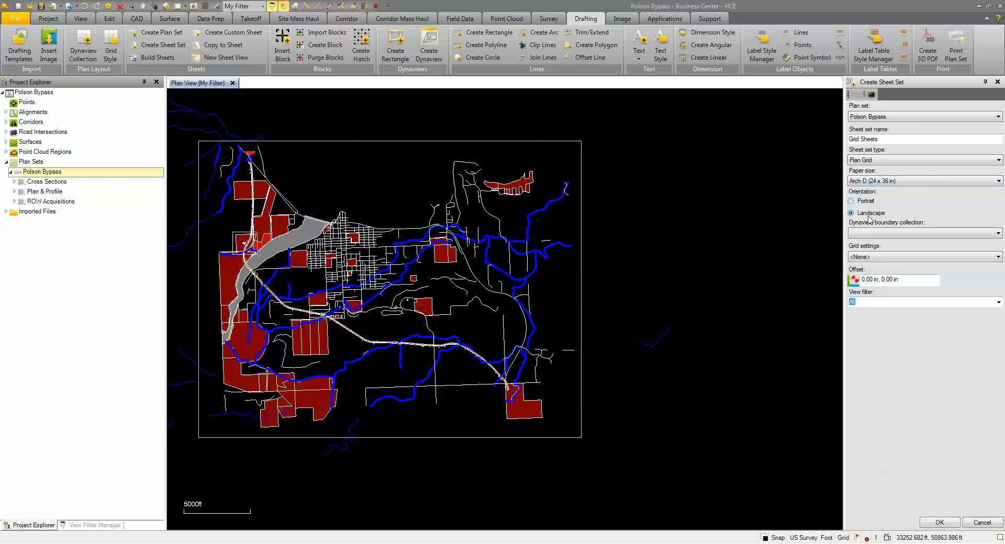
Step: Start a new dynaview boundary collection named "Grid View" with a 32 in paper width and a plot scale of 100
left_click(867, 237)
left_click(867, 236)
left_click(893, 233)
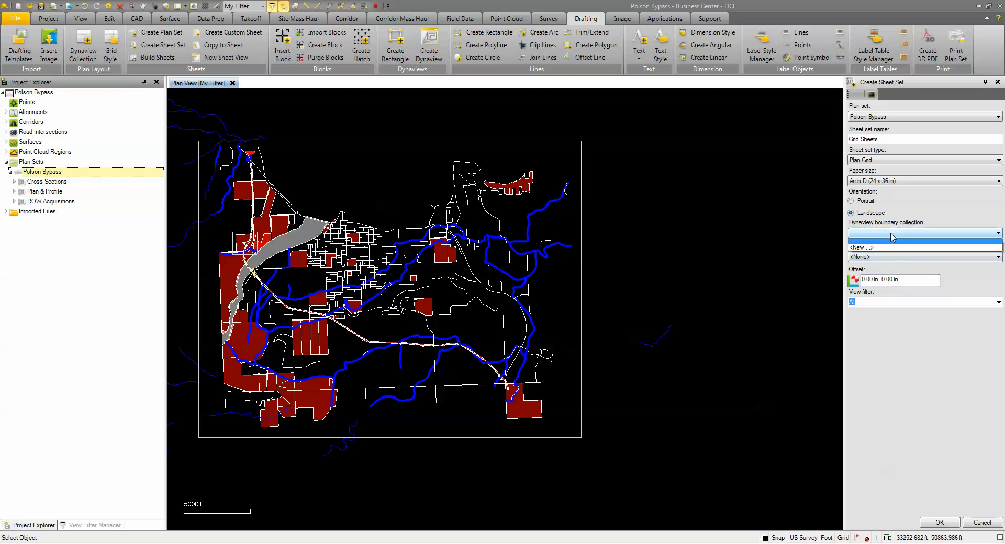
left_click(862, 251)
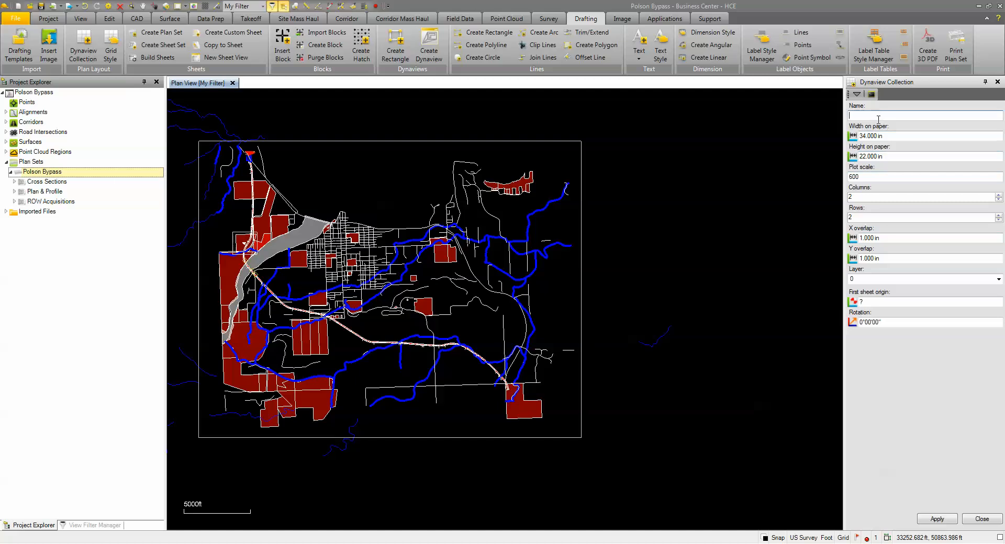
type("Grid View")
left_click(891, 137)
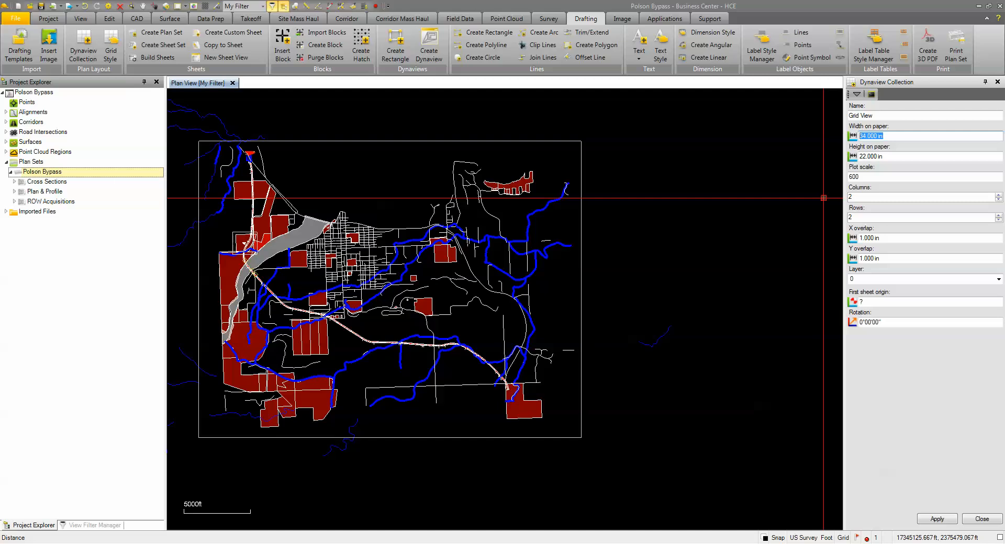
type("32")
left_click(874, 176)
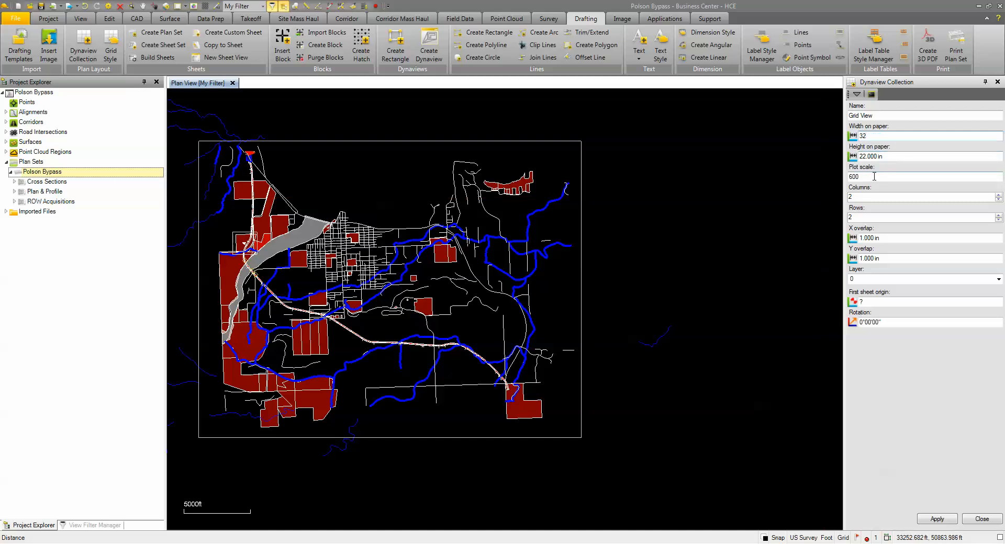
type("100")
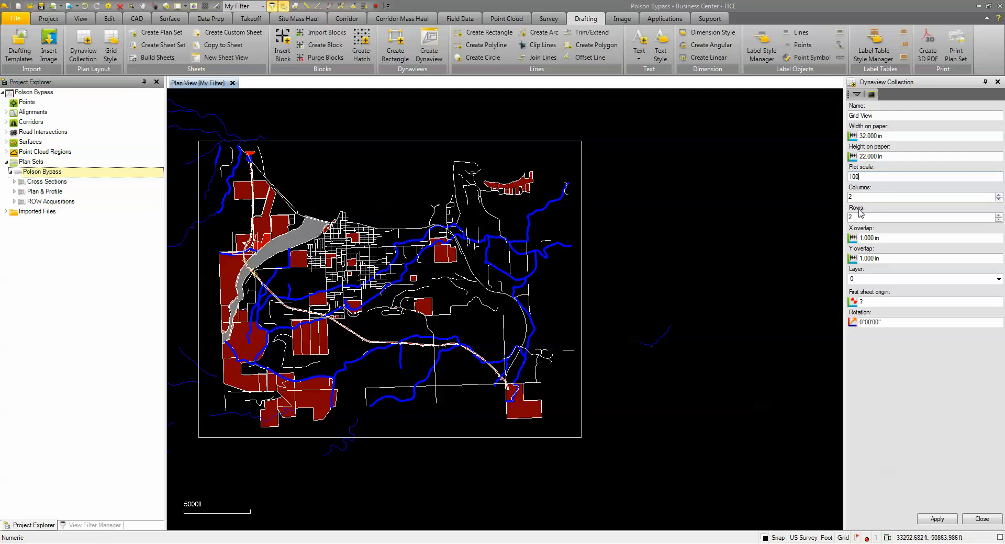
Step: Set the dynaview grid to 10 columns and 5 rows and assign it to the Plot View layer
key("Tab")
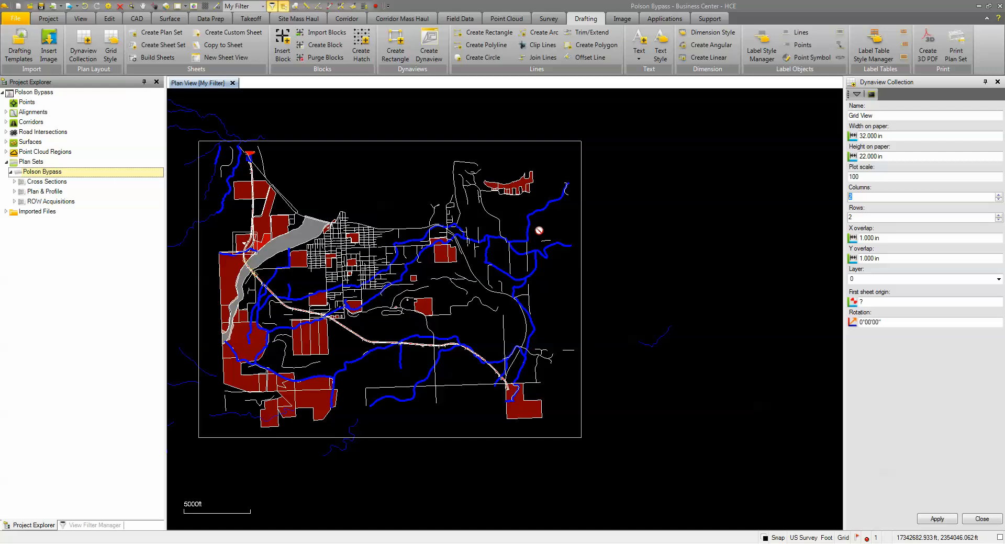
type("1")
type("0")
type("5")
left_click(880, 282)
key("p")
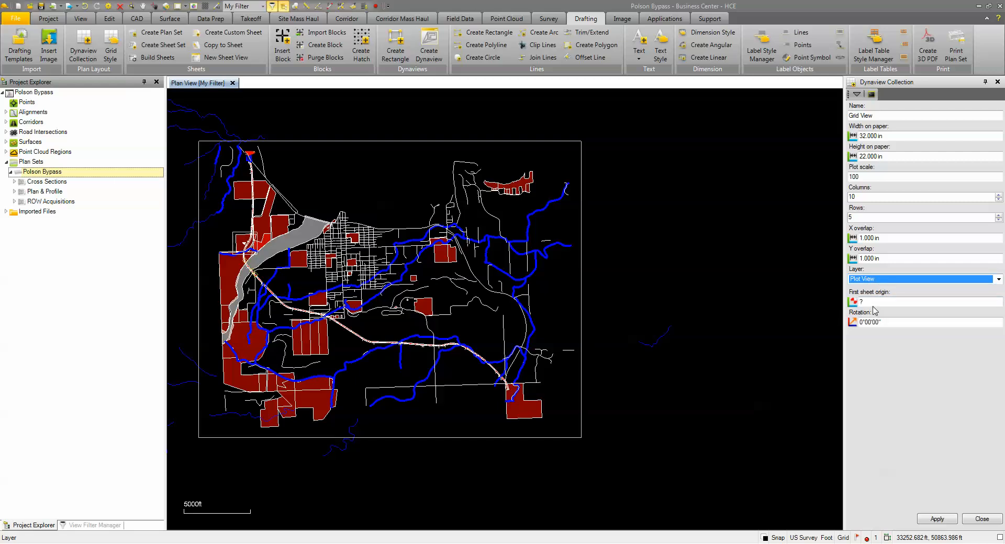
Step: Preview the grid over the site and adjust it to 9 columns and 10 rows
left_click(871, 302)
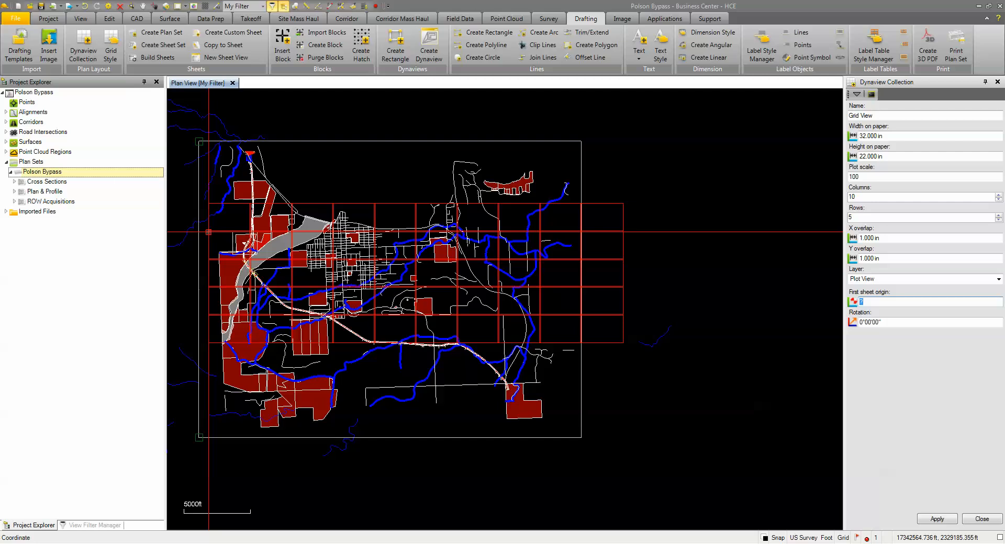
left_click_drag(869, 197, 799, 200)
type("9")
key("Tab")
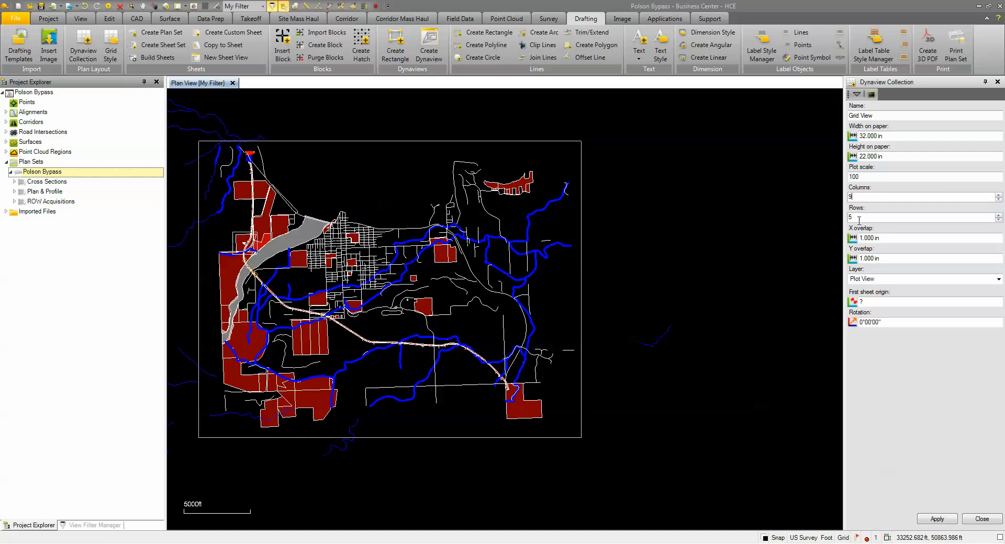
left_click(860, 302)
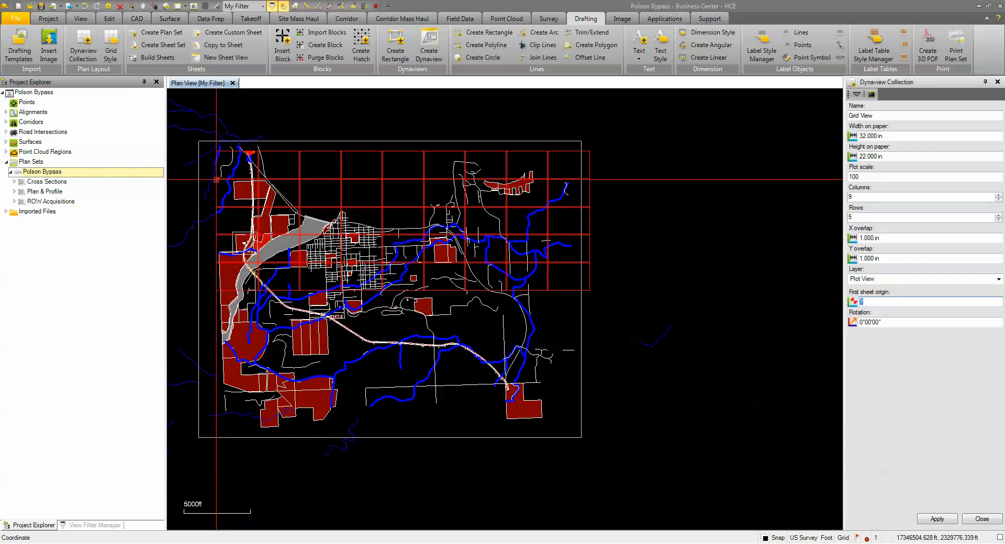
double_click(861, 217)
type("10")
Step: Place the first sheet origin just inside the northwest corner of the site boundary and apply the Grid View collection
left_click(871, 302)
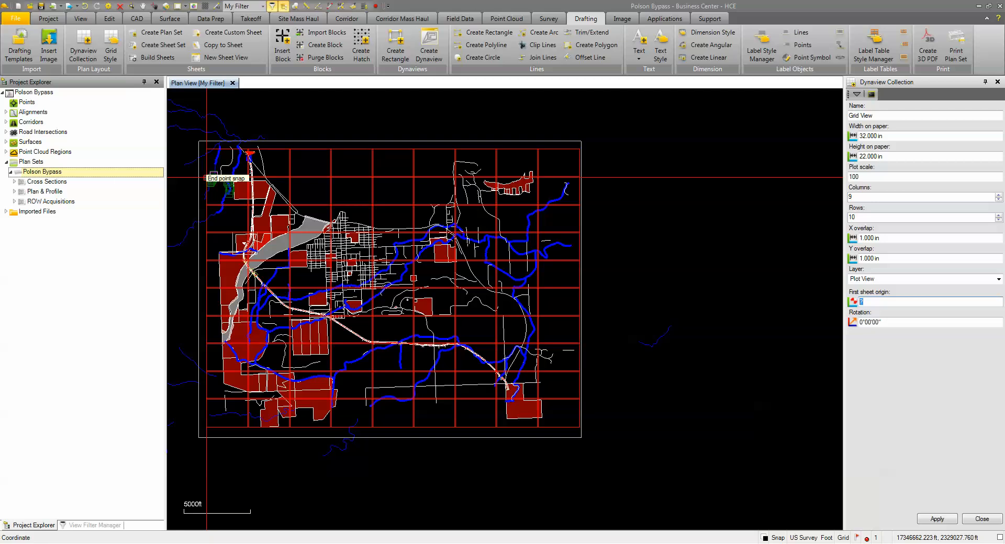
left_click(207, 178)
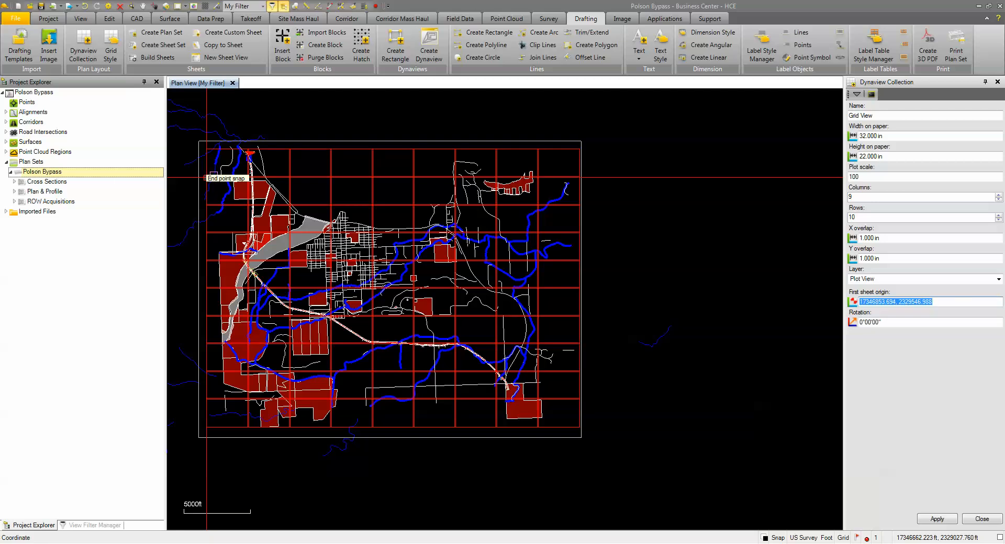
key("Tab")
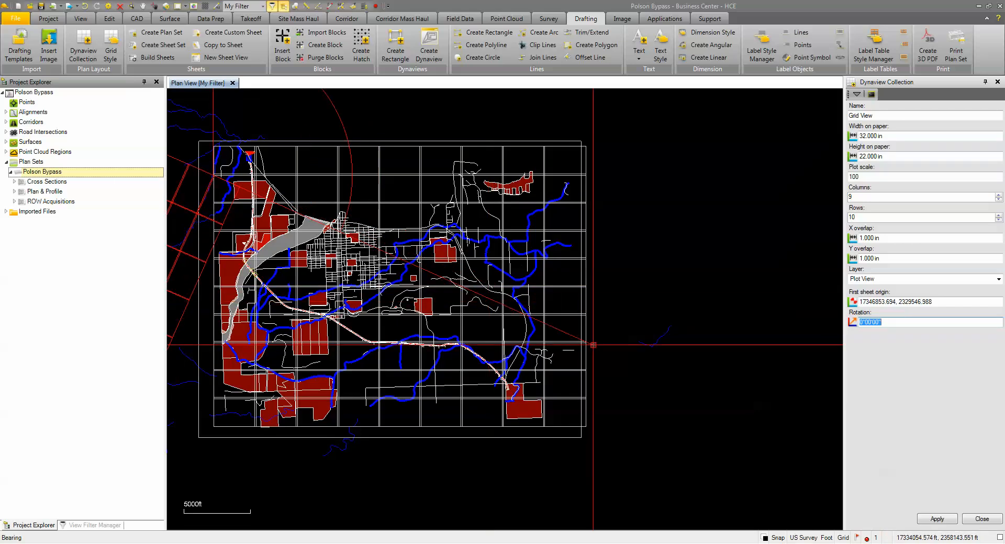
left_click(937, 522)
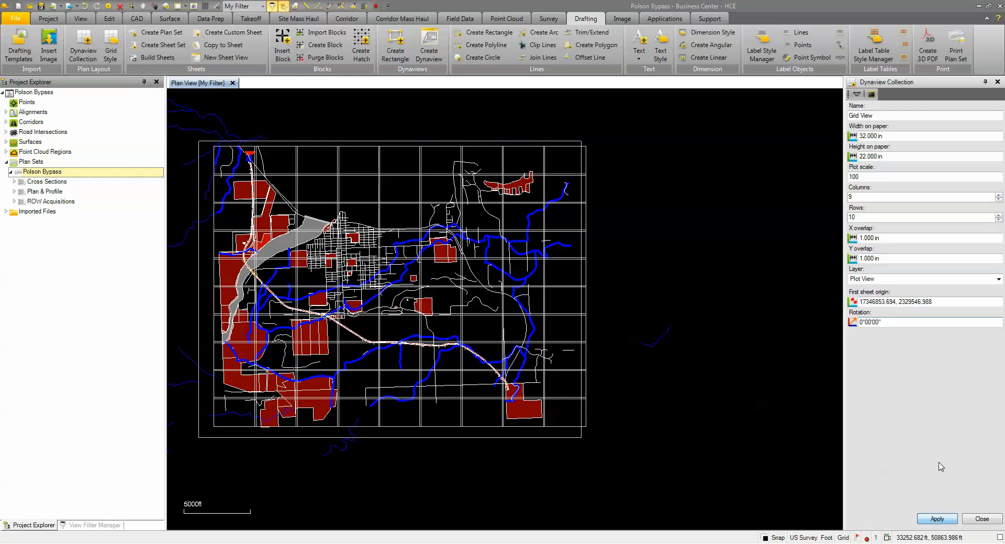
left_click(982, 520)
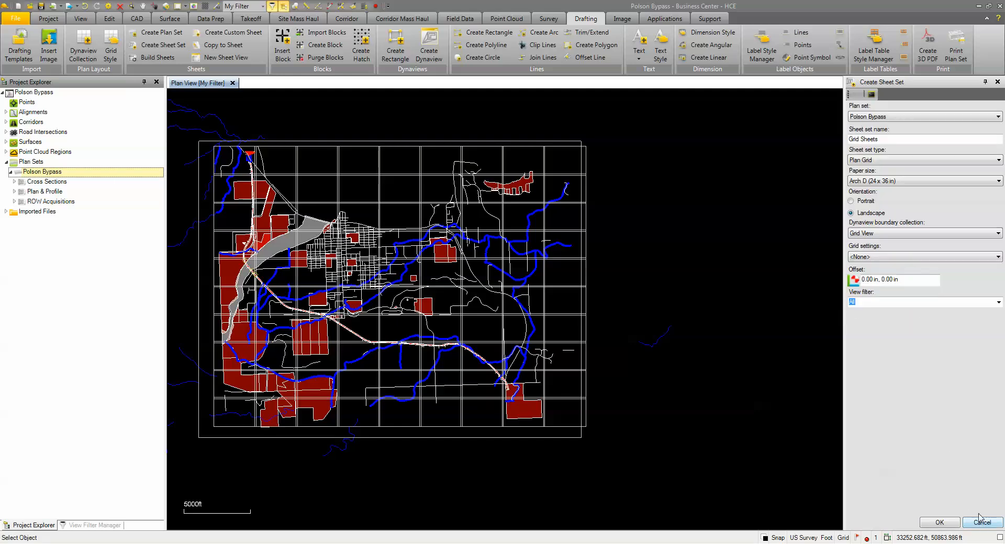
Step: Create the Grid Sheets set from the Grid View collection with the My Filter view filter and an offset of 1.5, .75 in
left_click(871, 233)
left_click(870, 250)
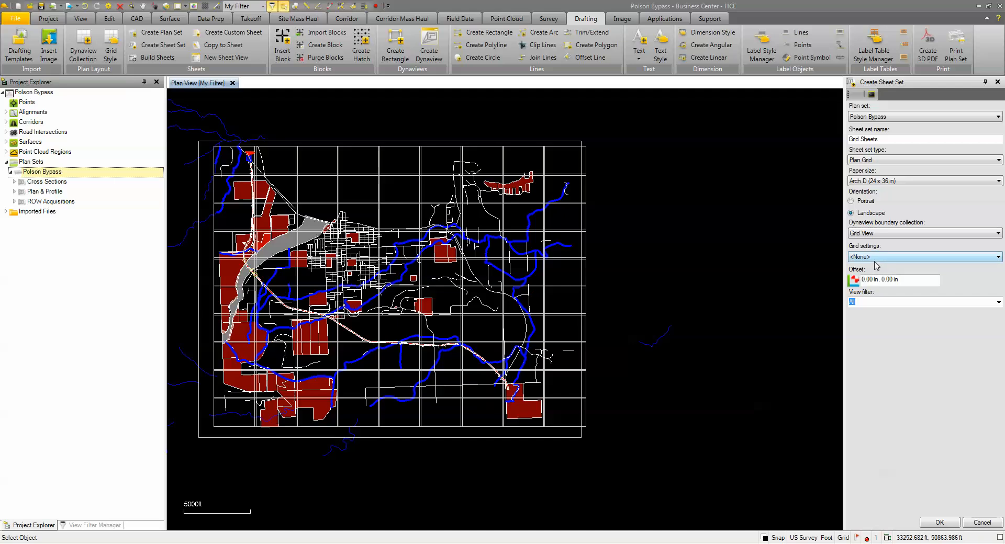
left_click(999, 302)
left_click(863, 319)
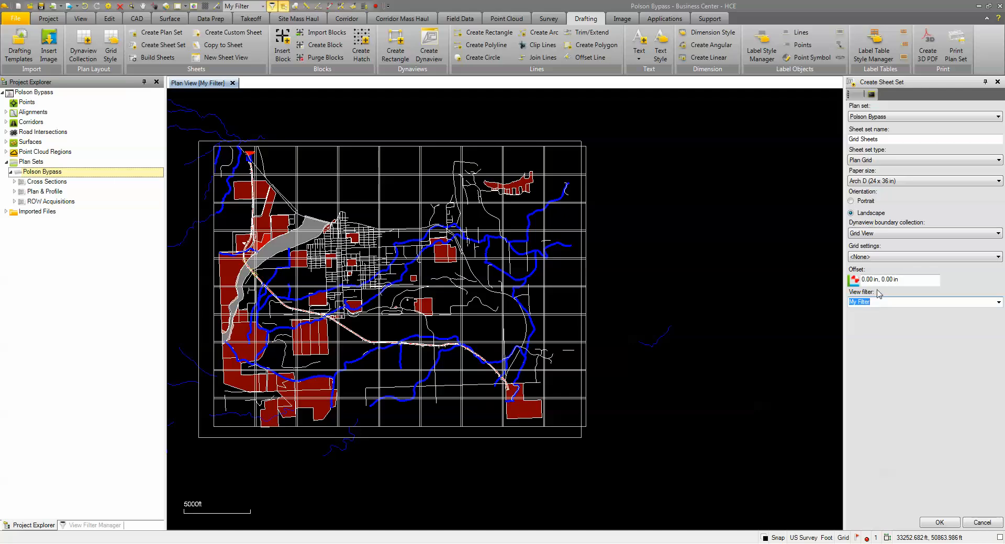
left_click_drag(898, 280, 866, 281)
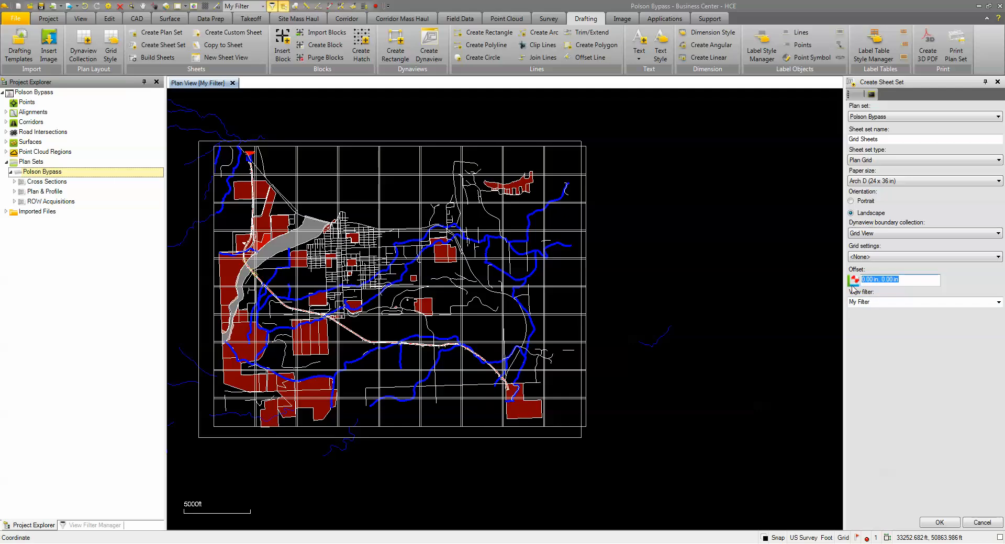
type("1.5,.75")
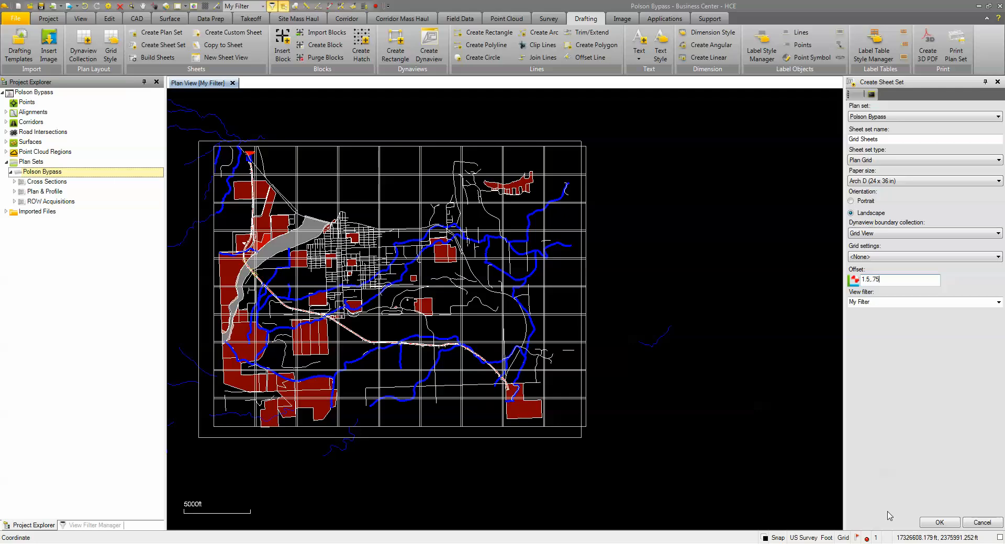
left_click(940, 523)
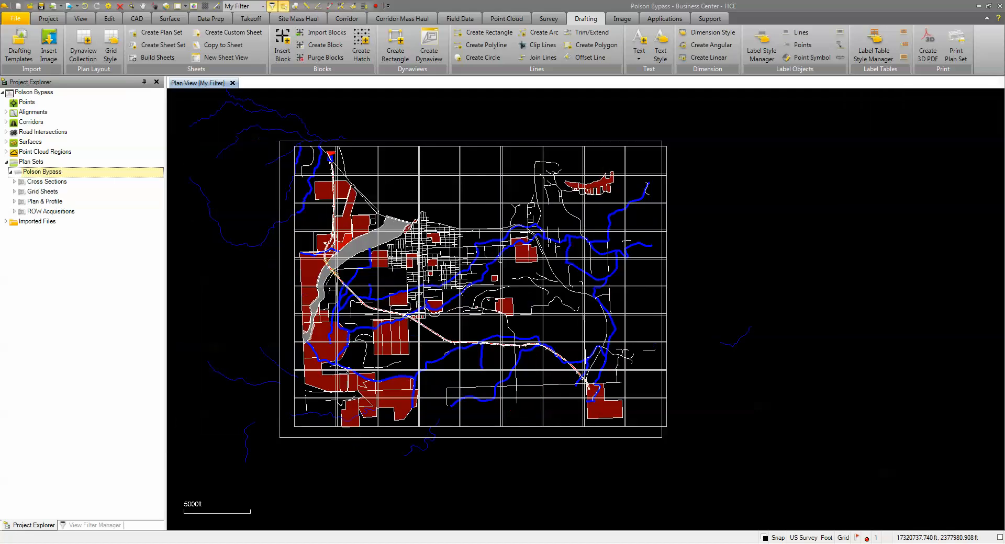
Step: Open Sheet 25 of the Grid Sheets set in a new sheet view for inspection
left_click(14, 191)
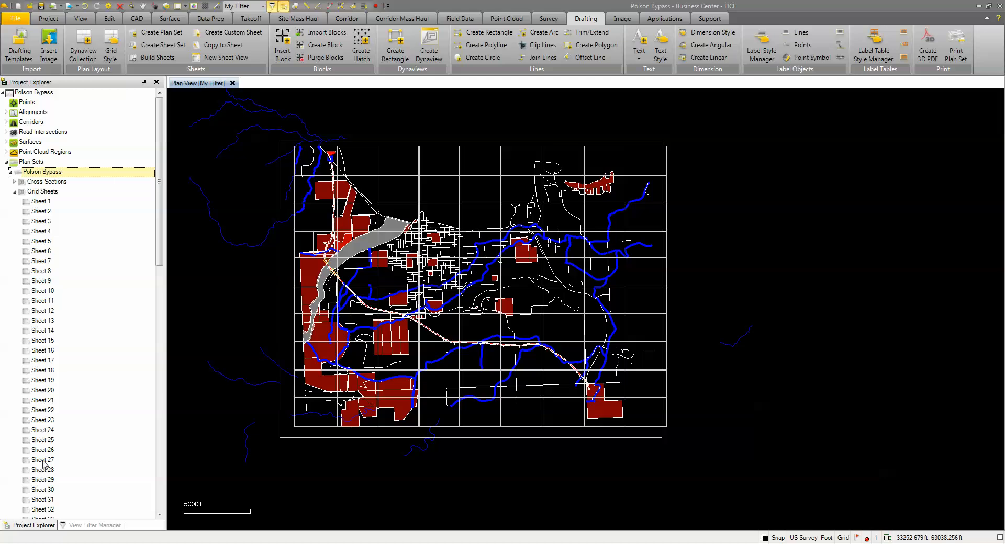
left_click(47, 443)
right_click(47, 444)
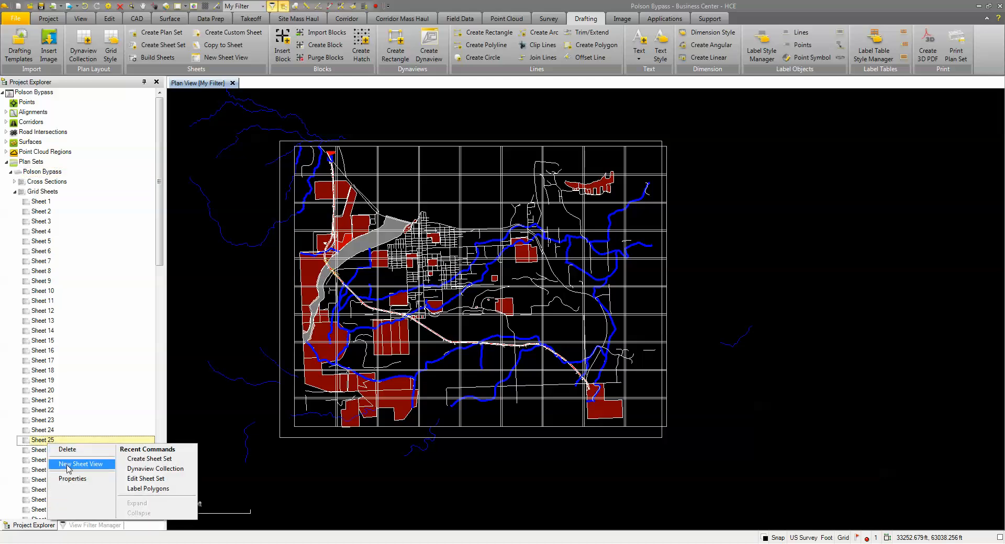
left_click(79, 464)
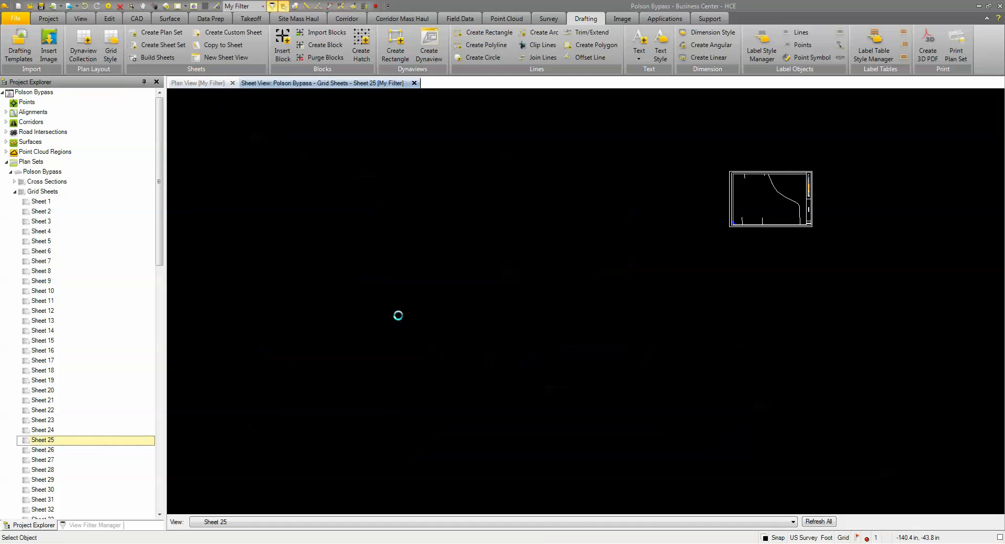
middle_click_drag(706, 217, 419, 299)
scroll(464, 288, "up", 5)
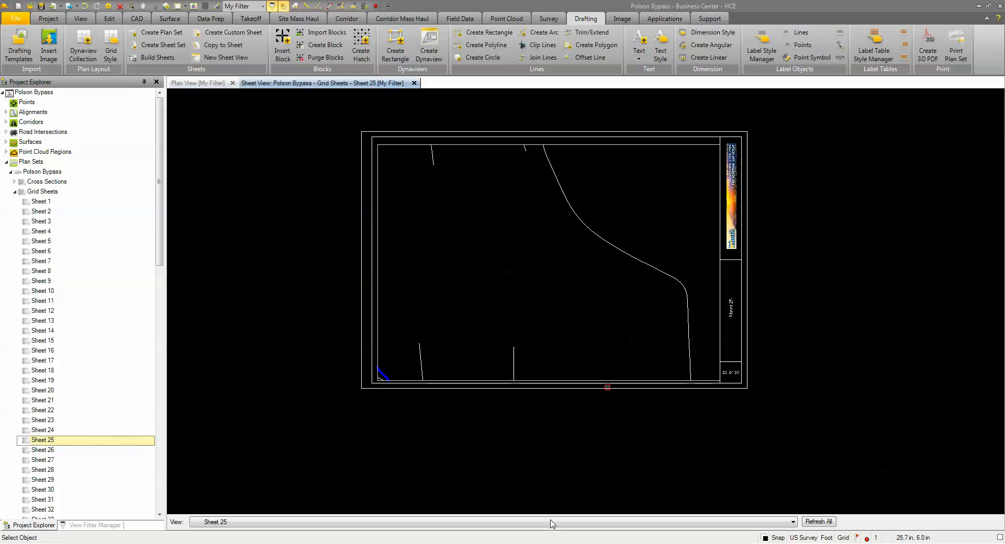
Step: Examine Sheets 35, 53 and 55 in the sheet view and return to the plan view
left_click(375, 521)
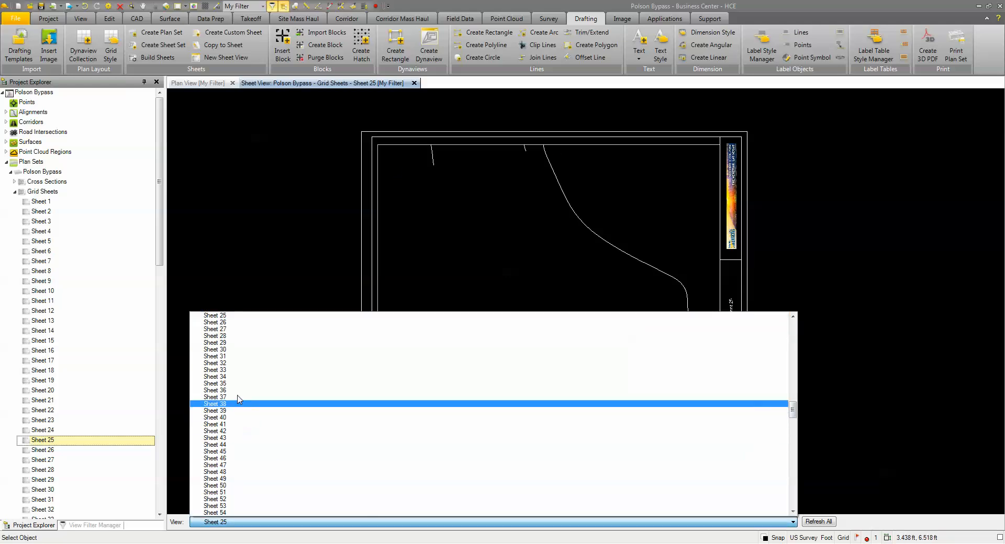
left_click(224, 384)
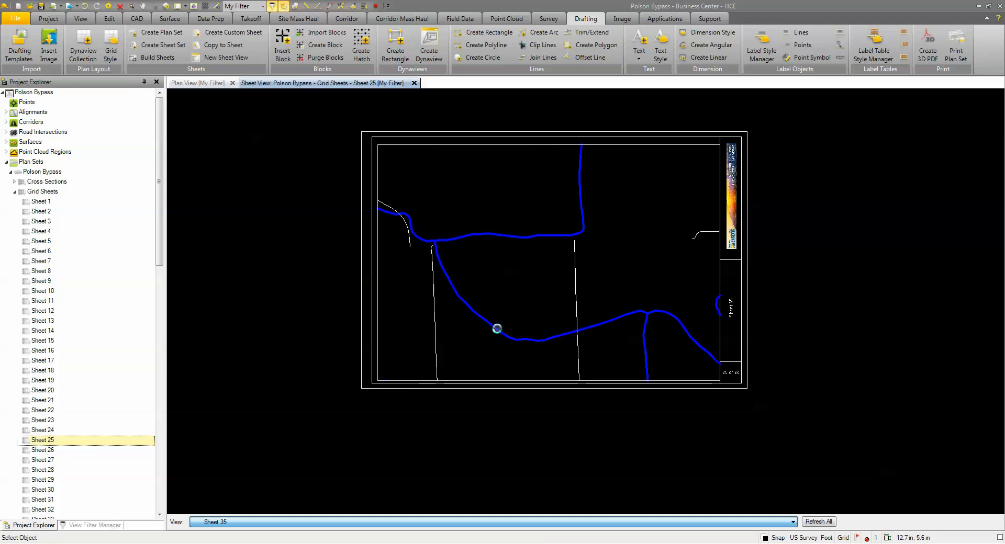
left_click(291, 523)
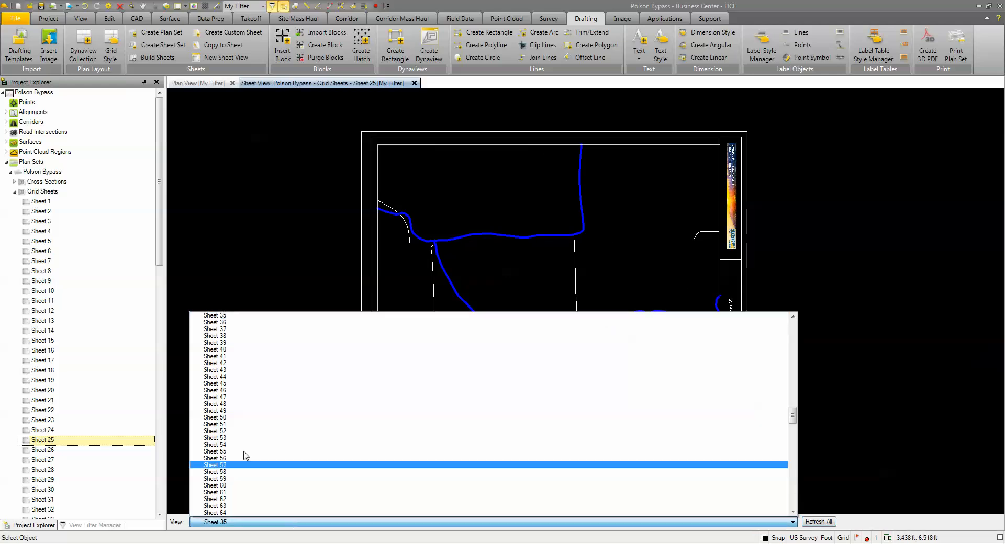
left_click(222, 442)
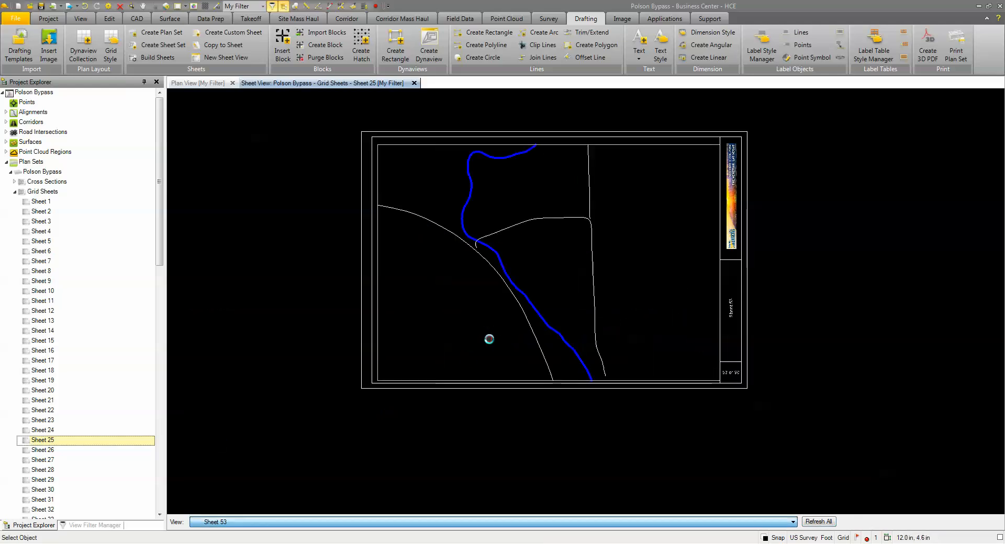
left_click(305, 523)
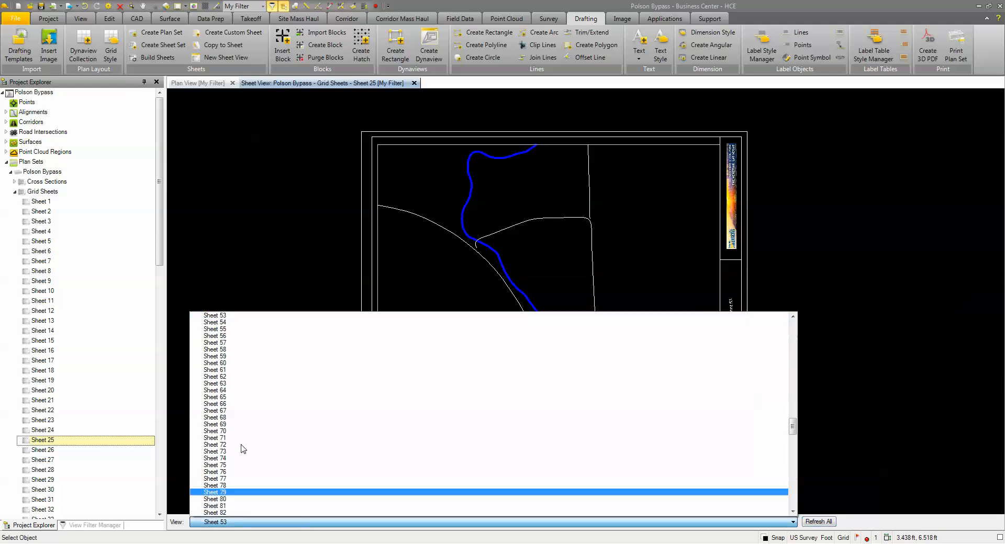
left_click(212, 329)
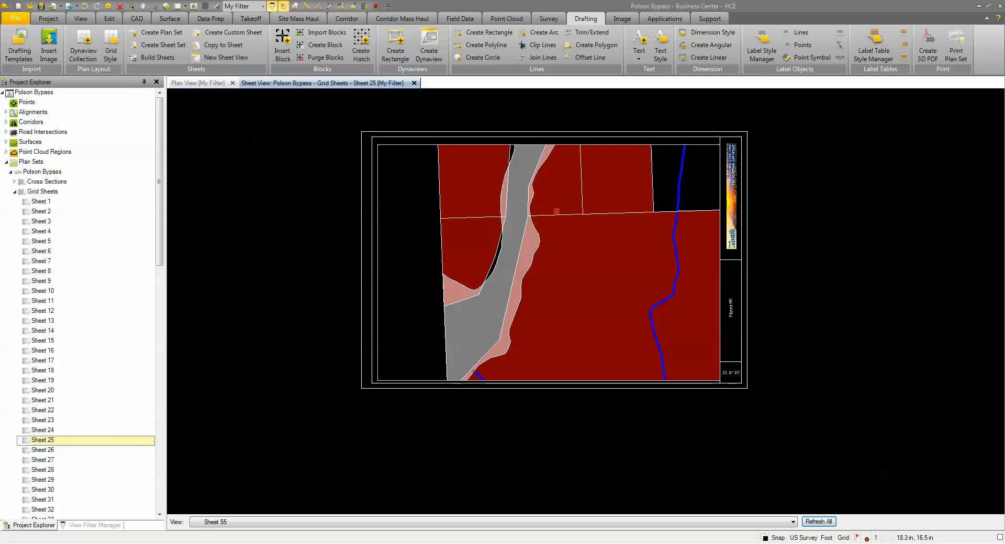
left_click(198, 83)
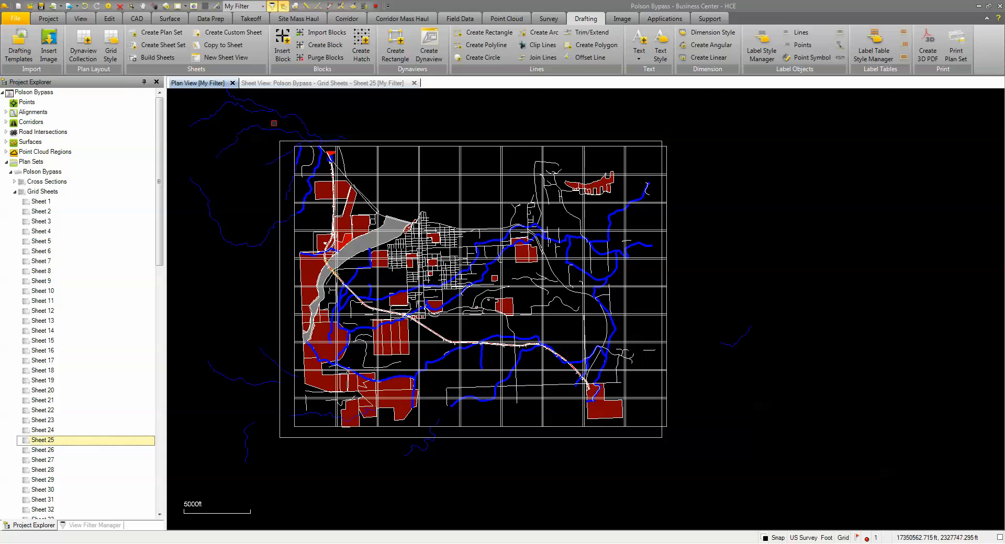
Step: Return to the sheet view and create a new grid style named Nothing & Easting for the Grid Sheets set
left_click(302, 84)
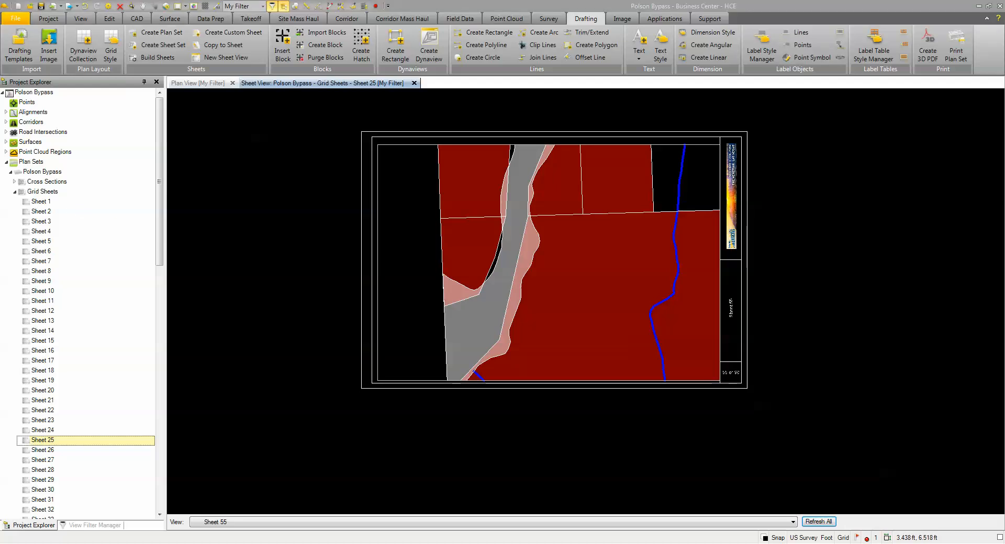
right_click(37, 194)
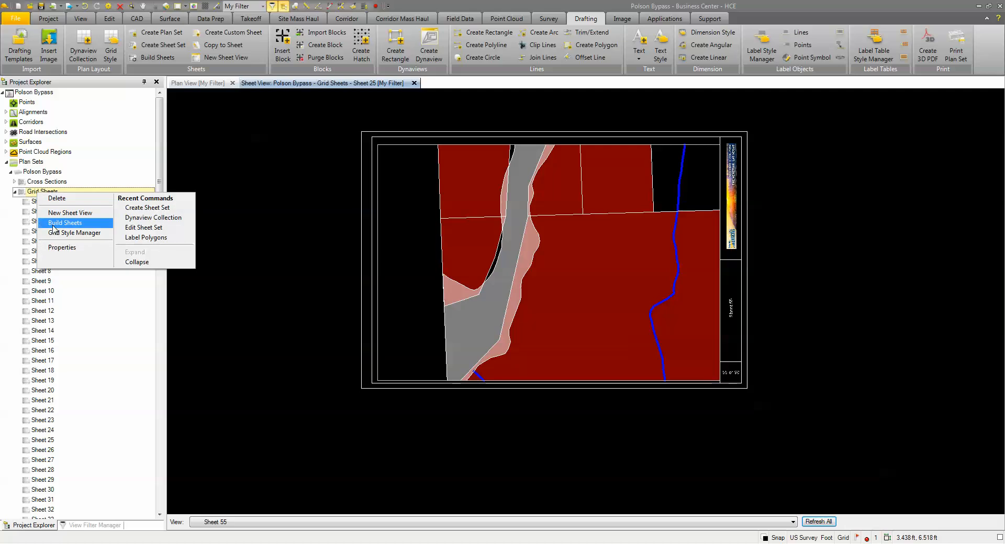
left_click(62, 233)
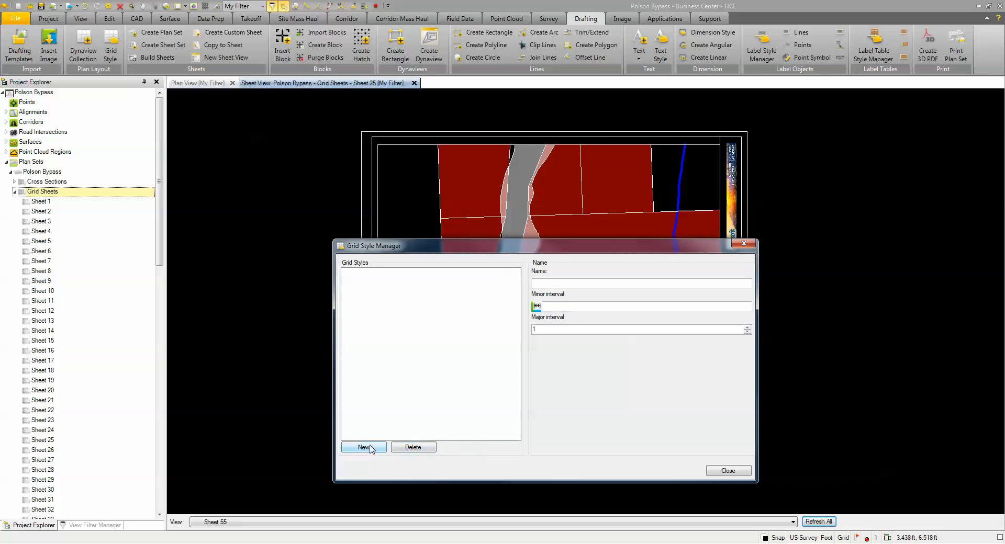
left_click(363, 447)
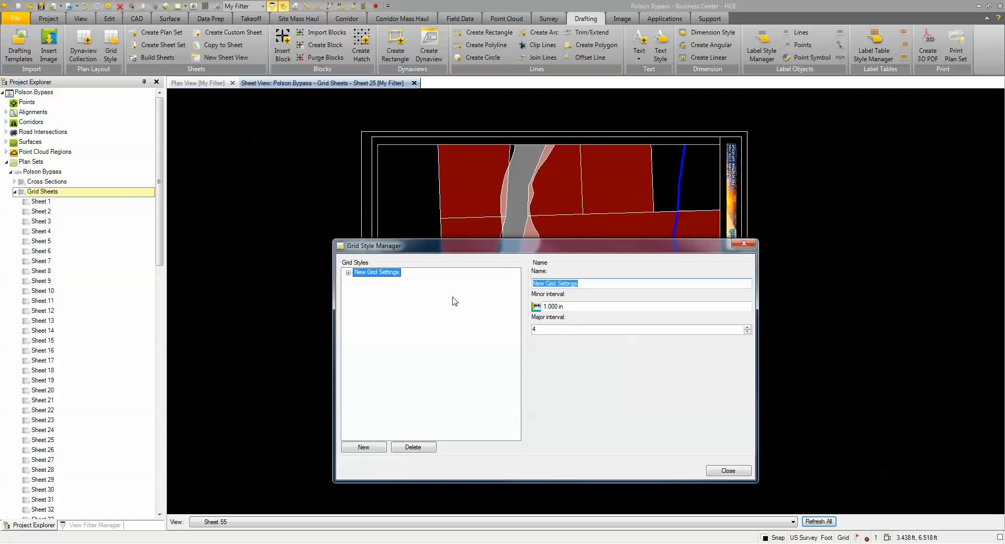
type("Nothing & asti")
key("BackSpace")
key("BackSpace")
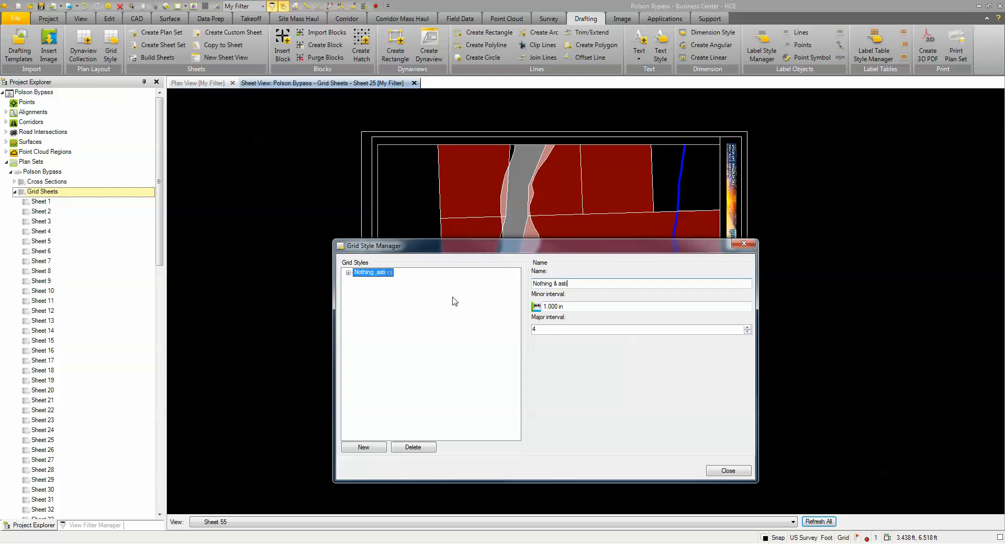
key("BackSpace")
type("Esting")
key("BackSpace")
key("BackSpace")
key("BackSpace")
type("asting")
Step: Turn off drawing of the minor and major grid lines in the Nothing & Easting style
left_click(349, 272)
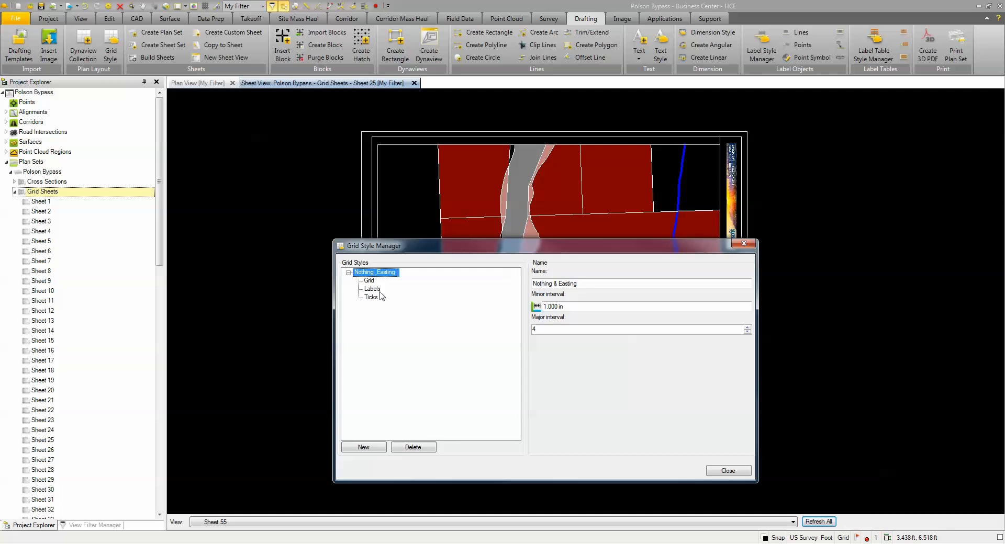
left_click(369, 281)
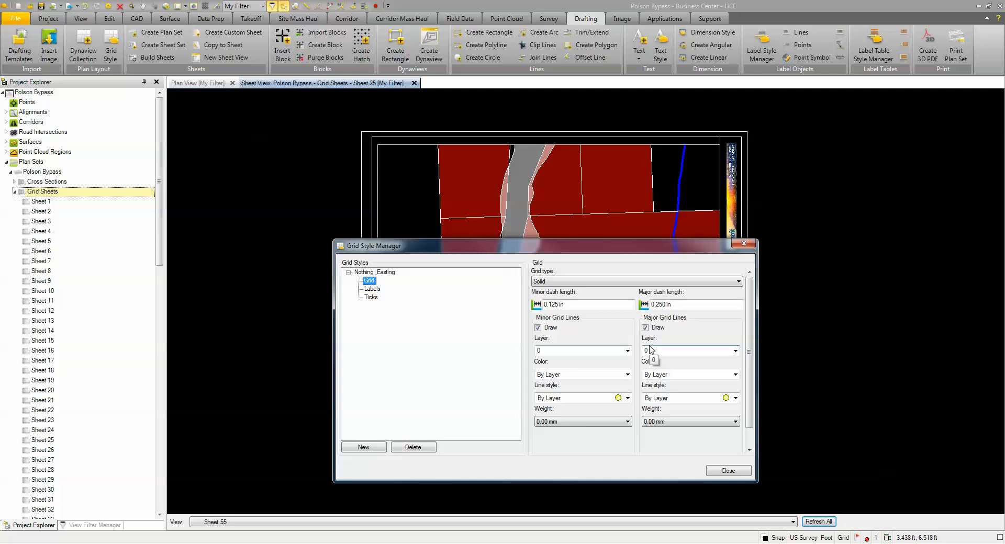
left_click(538, 327)
Step: Set the style's label templates to E{E} for the X axis and N{N} for the Y axis
left_click(372, 289)
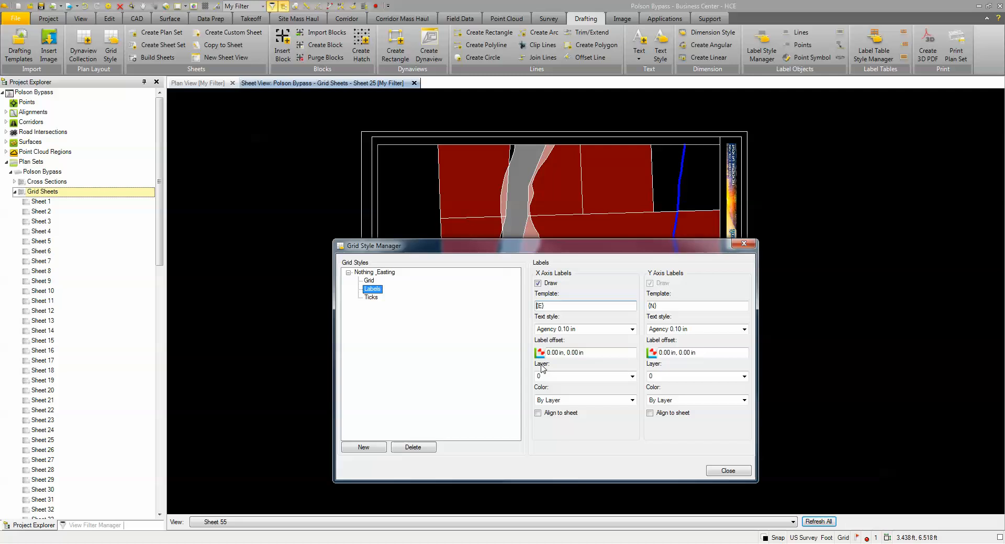
type("E")
left_click(649, 305)
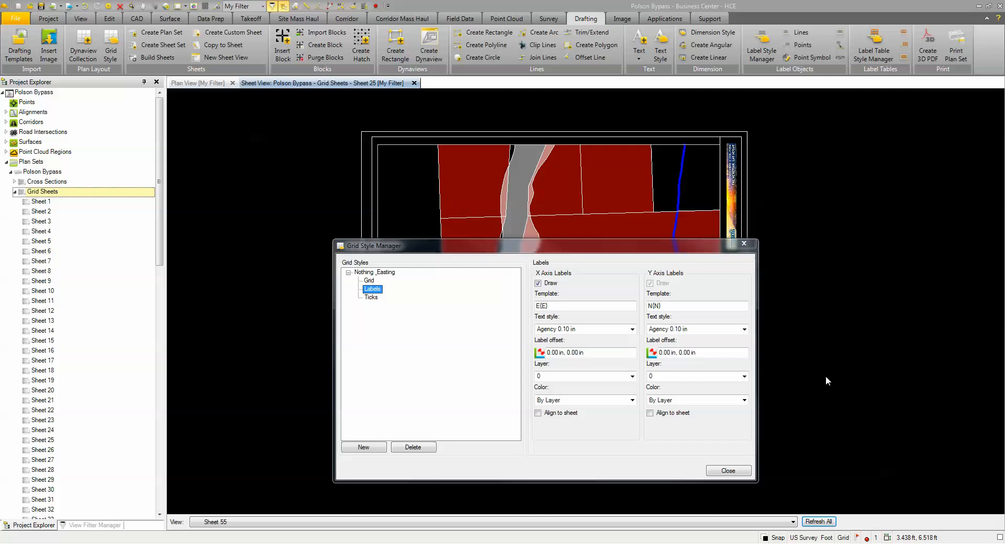
Step: Set the text style of both the X and Y axis labels to Arial 0.10 in
left_click(632, 329)
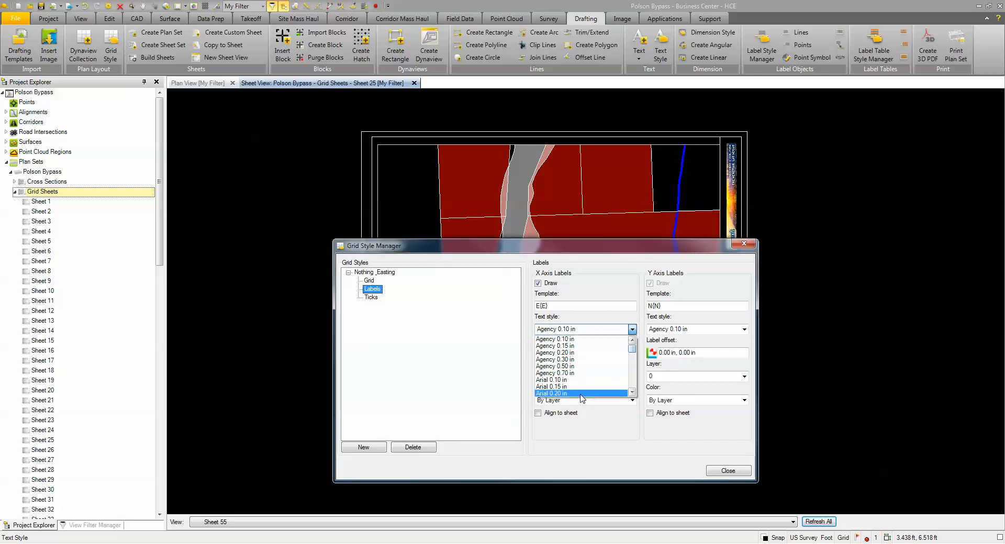
left_click(555, 381)
left_click(739, 330)
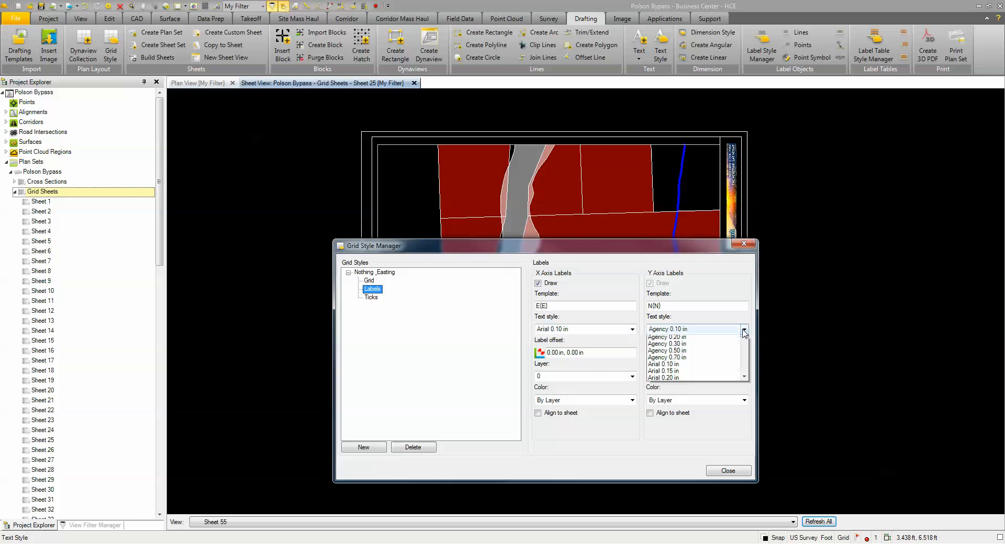
left_click(686, 383)
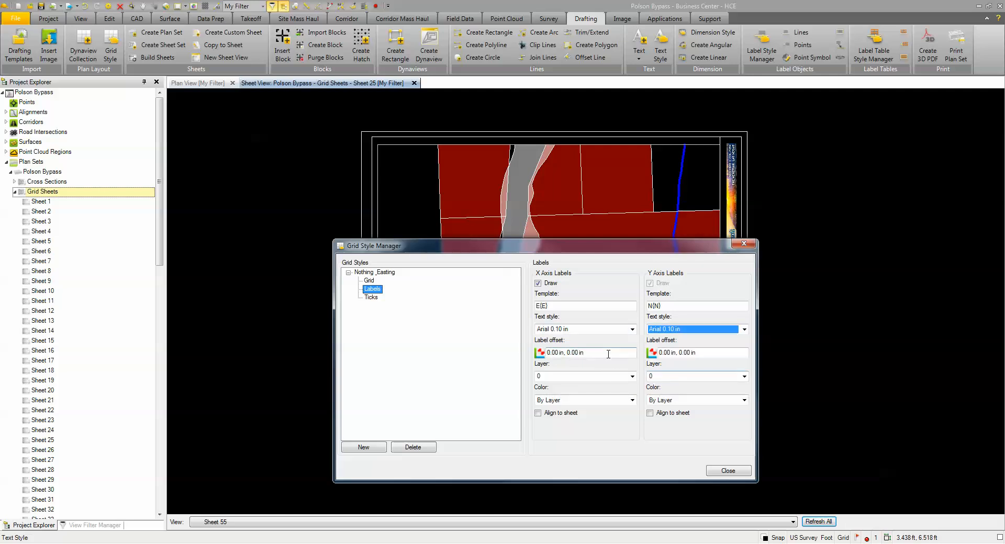
Step: Set the label offset of both the X and Y axis labels to 0.25 in, 0.00 in
left_click_drag(608, 355, 527, 357)
type(".25,")
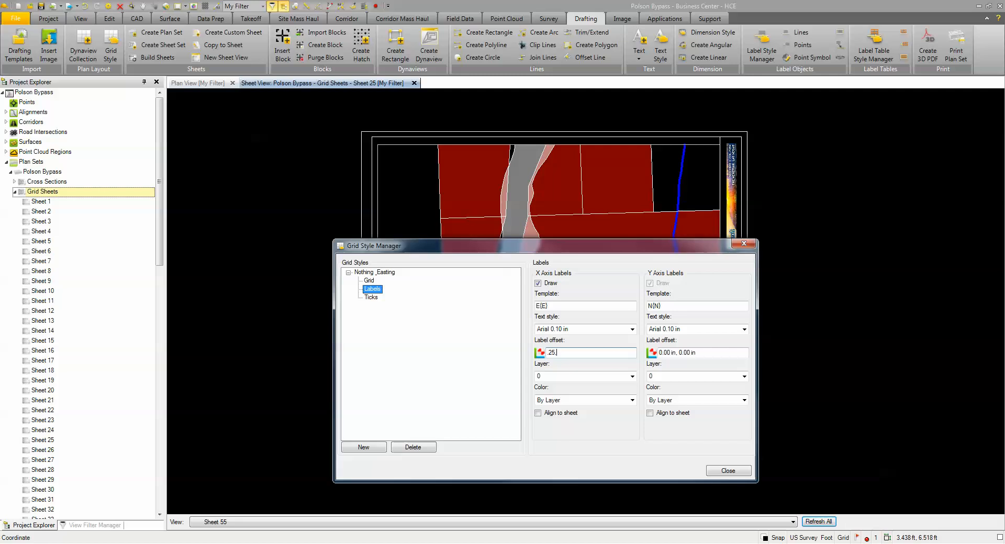
type("5 in, 0")
left_click(713, 350)
type(".25")
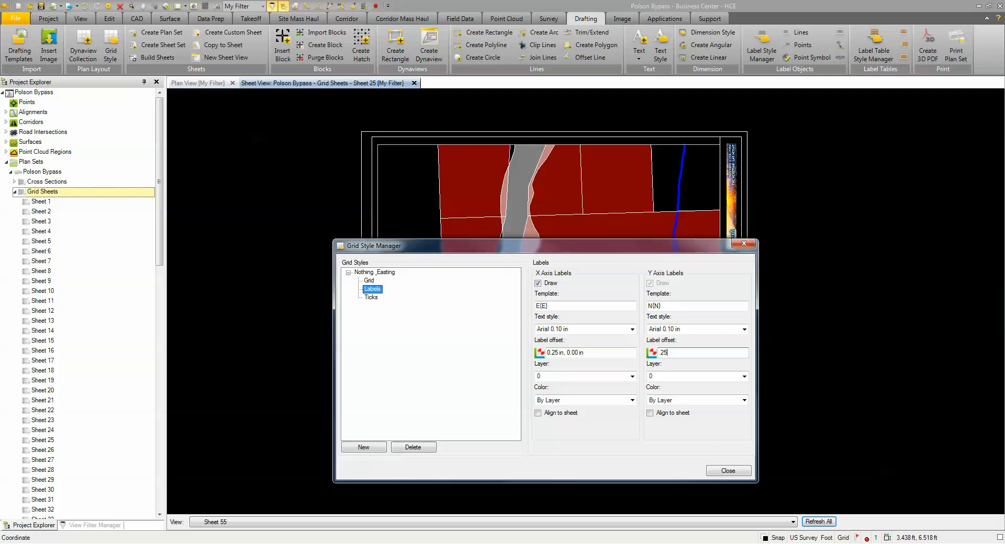
Step: Assign the X and Y axis labels to the Title Block Text layer
left_click(595, 377)
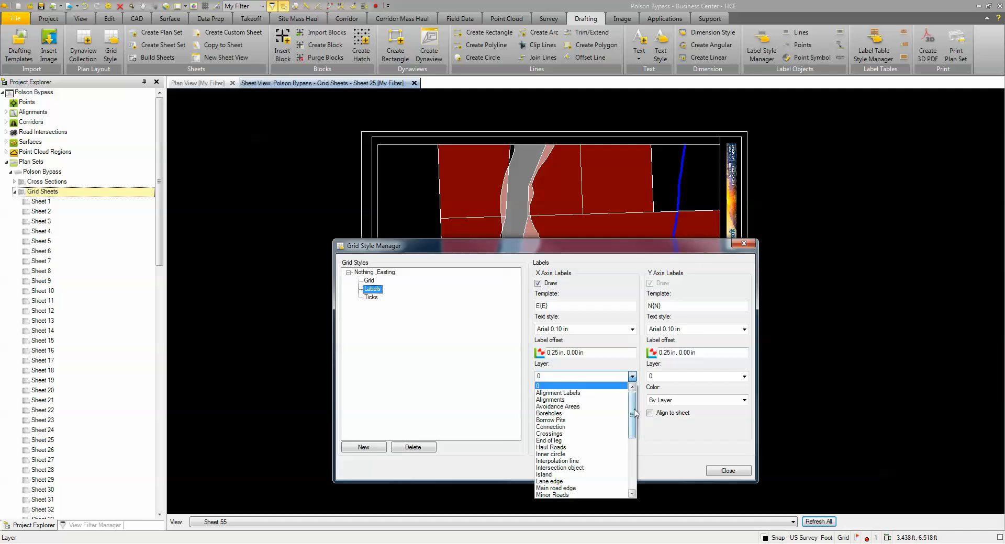
scroll(634, 413, "down", 5)
left_click(573, 487)
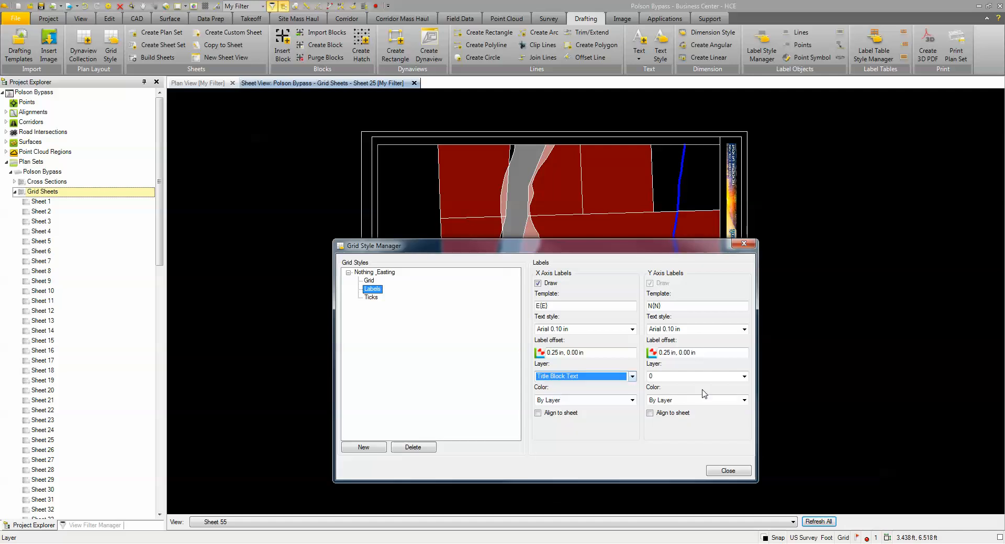
left_click(744, 376)
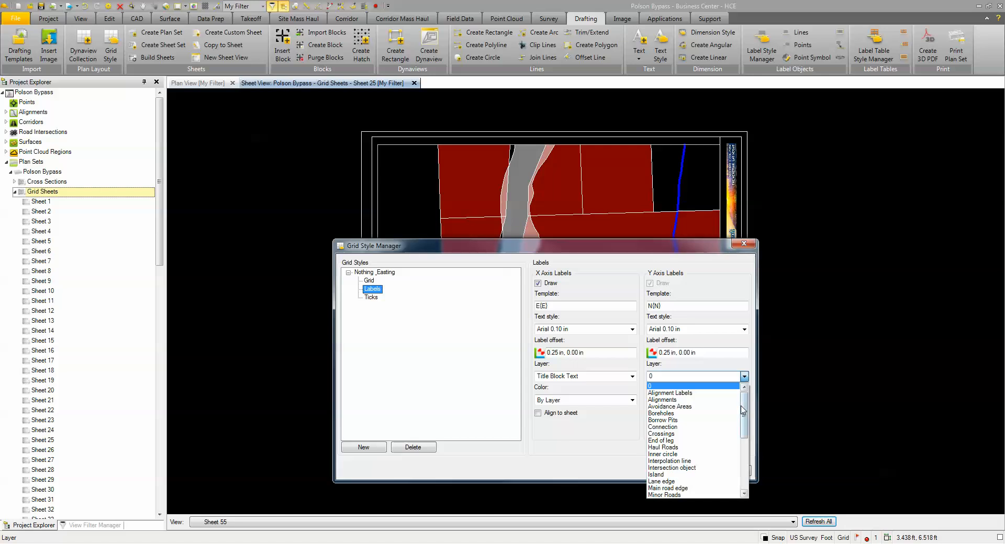
scroll(743, 405, "down", 5)
left_click(675, 476)
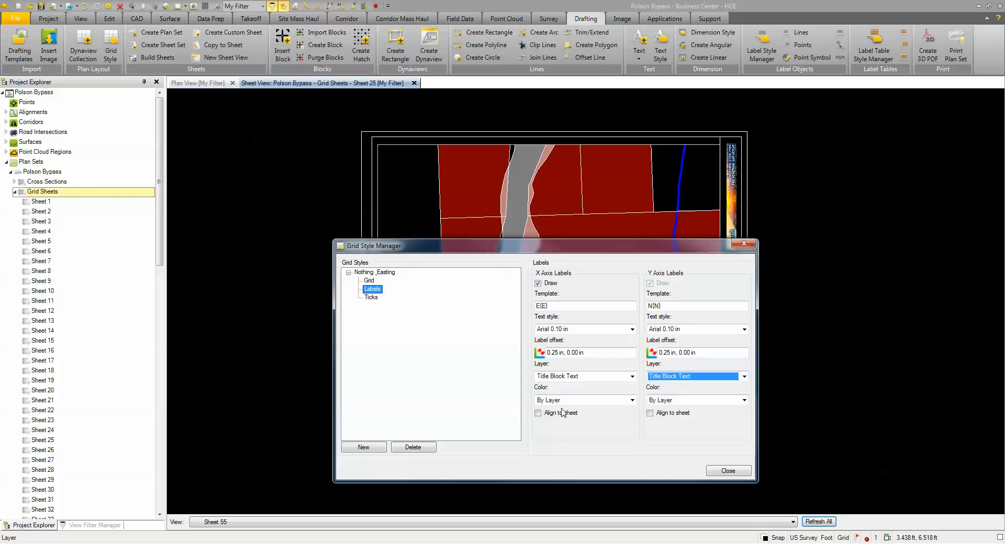
Step: Enable the style's minor and major tick marks on the Title Block Text layer and close the Grid Style Manager
left_click(371, 298)
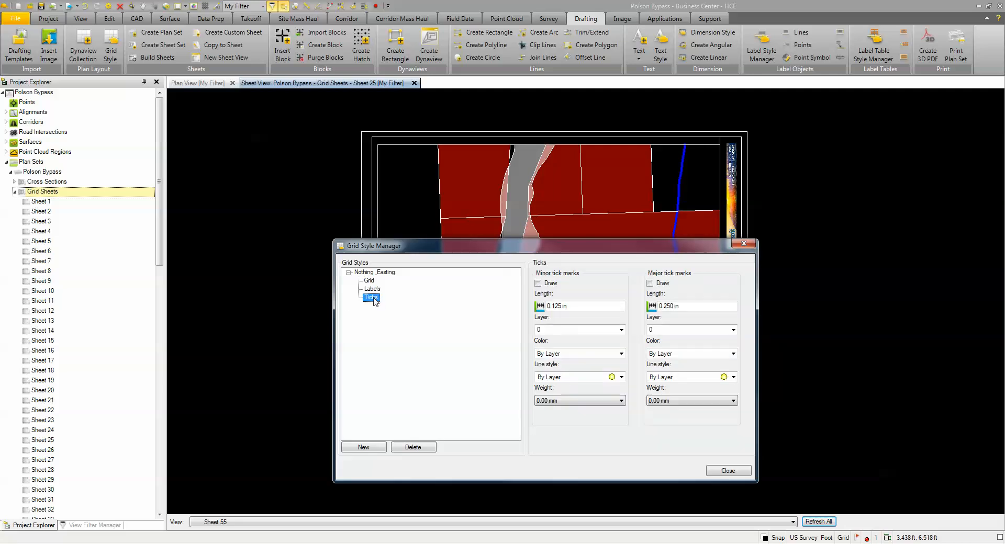
left_click(582, 289)
left_click(618, 330)
scroll(575, 440, "down", 8)
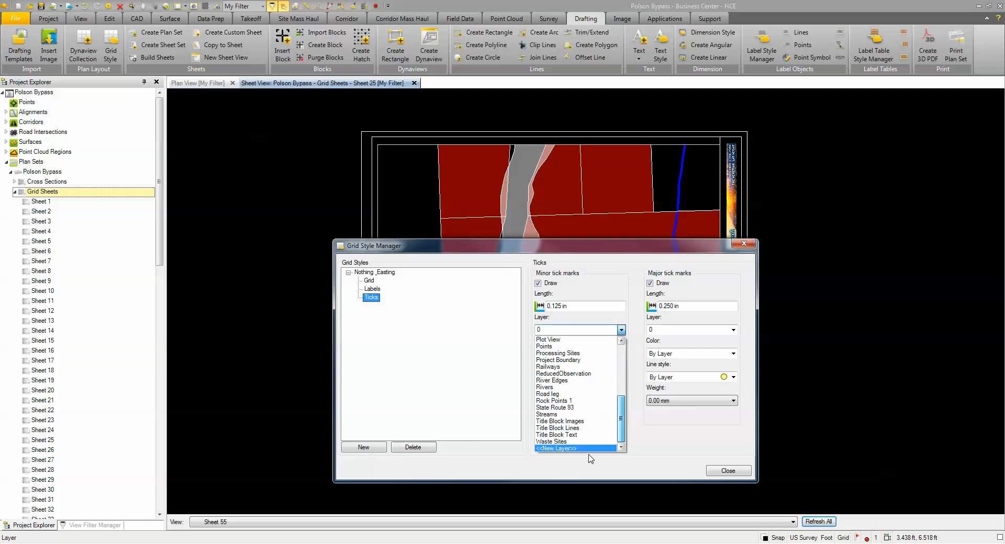
left_click(570, 443)
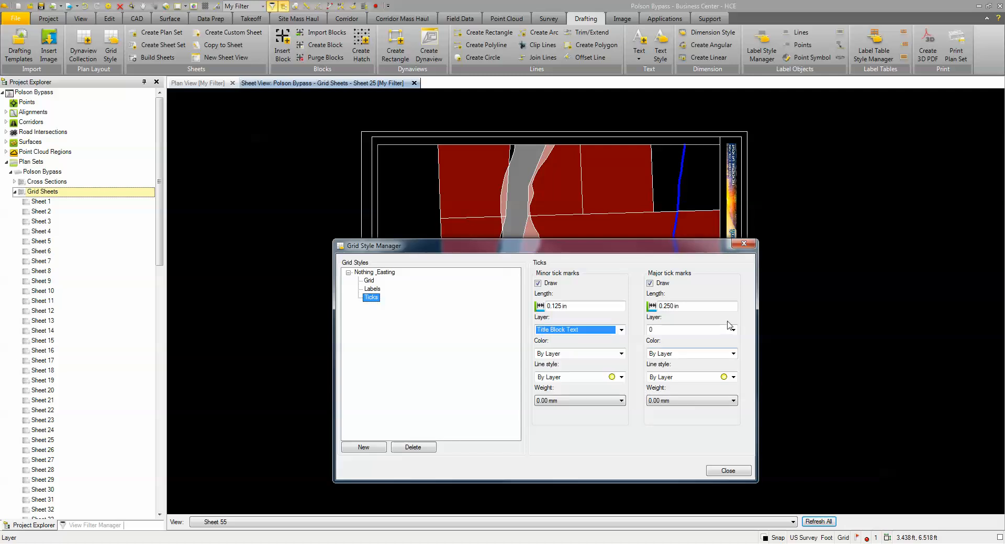
left_click(733, 330)
scroll(731, 418, "down", 5)
scroll(731, 423, "down", 3)
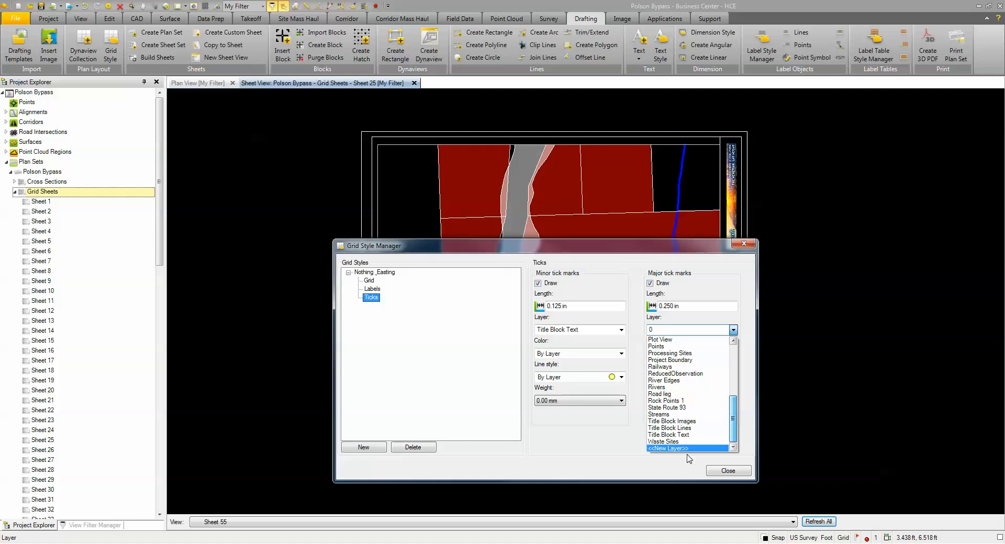
left_click(678, 439)
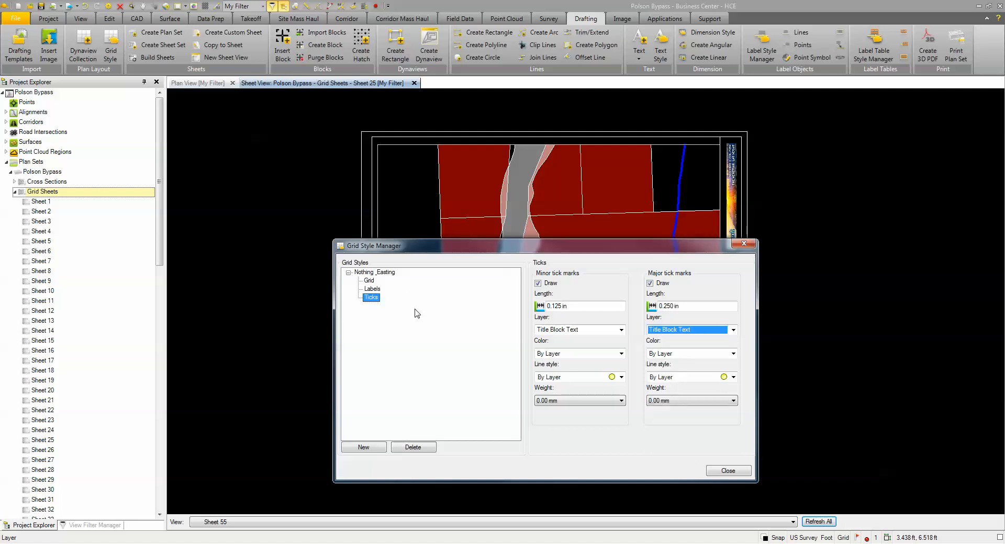
left_click(727, 471)
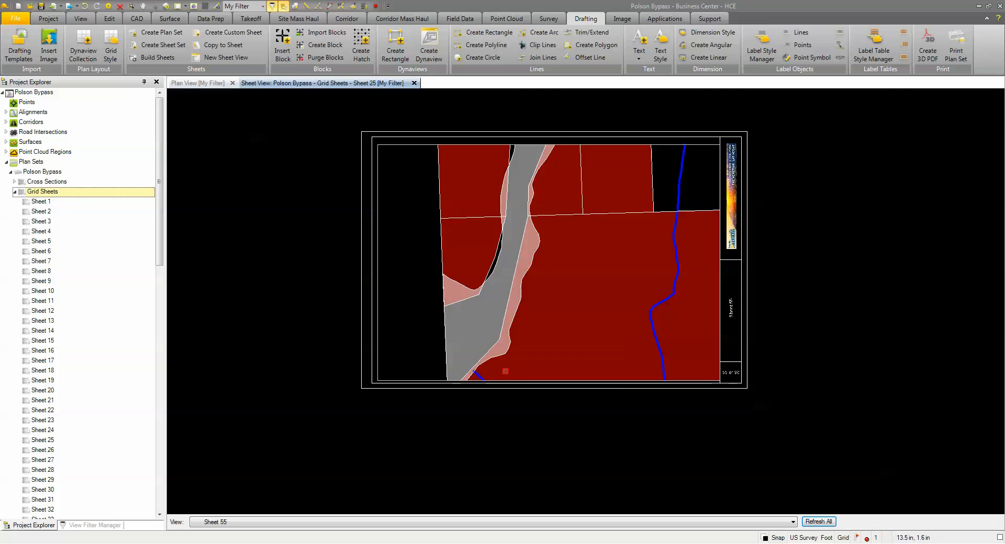
Step: Set the grid settings of the Grid Sheets set to Nothing & Easting and close its properties
right_click(34, 197)
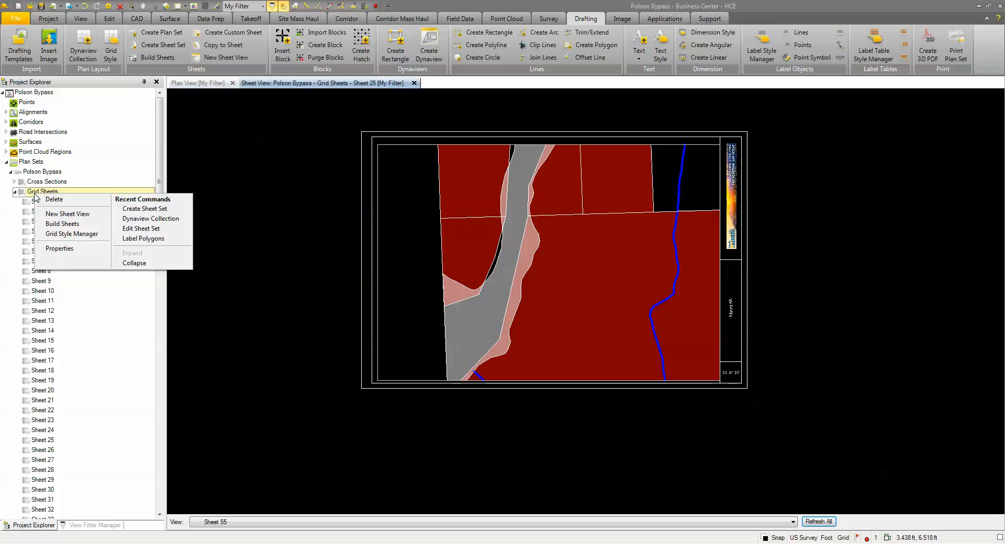
left_click(75, 249)
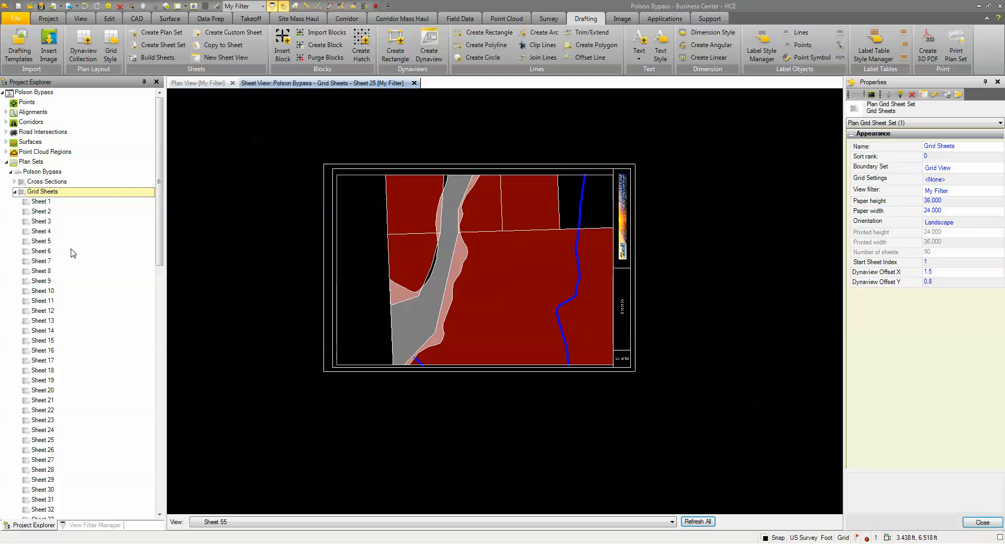
left_click(946, 180)
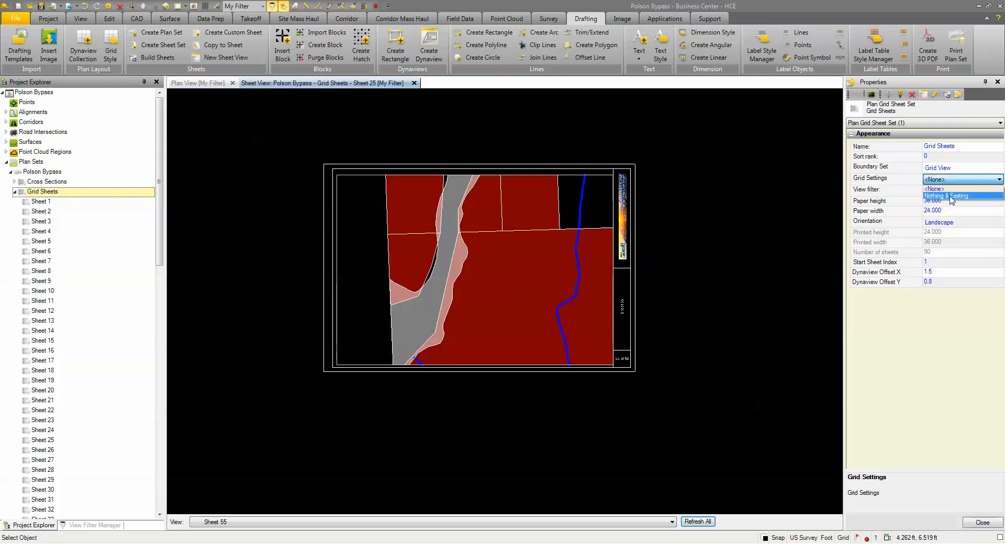
left_click(951, 197)
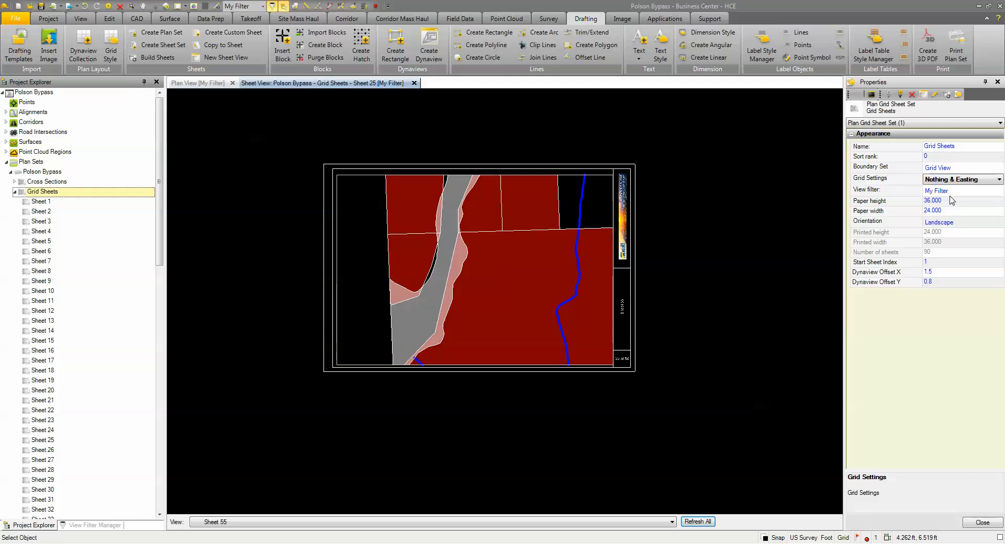
left_click(977, 522)
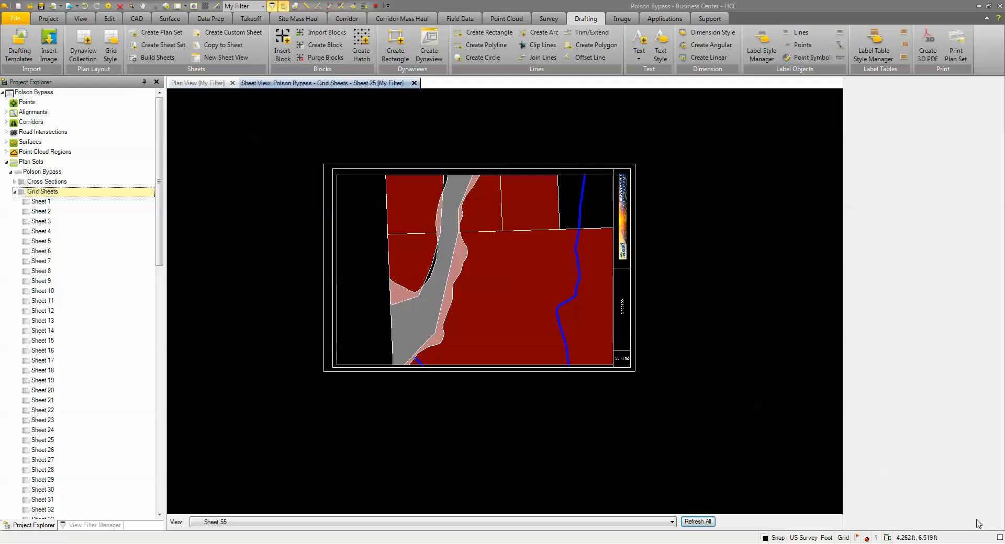
Step: Refresh the sheet view and rebuild the sheets of the Grid Sheets set
left_click(819, 522)
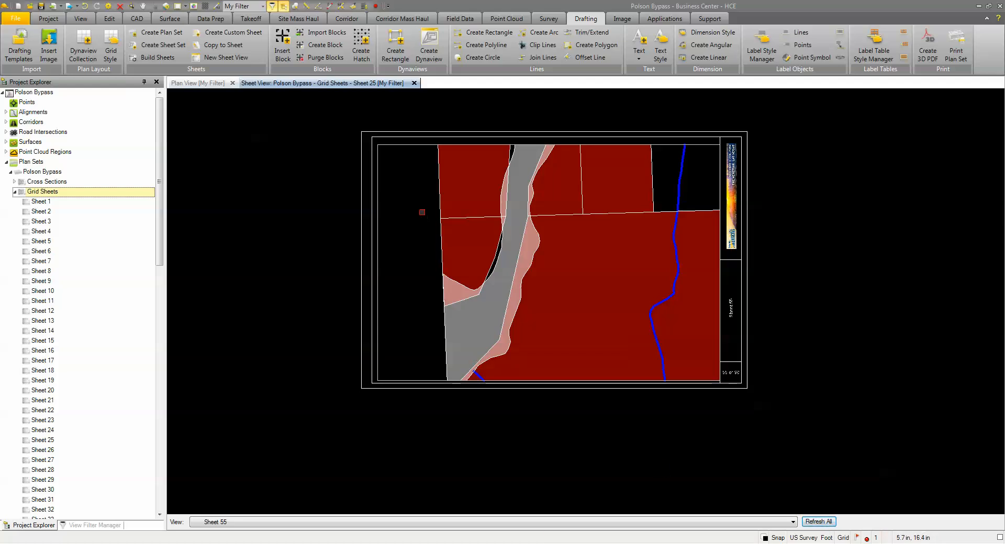
right_click(49, 194)
left_click(71, 223)
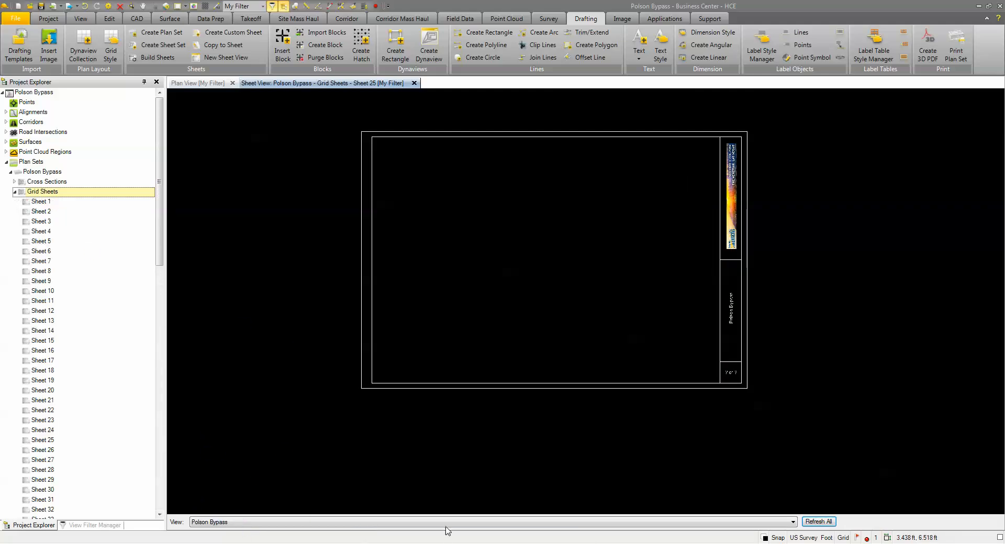
Step: Display Sheet 14 of the Grid Sheets set in the sheet view to inspect the grid style
left_click(707, 523)
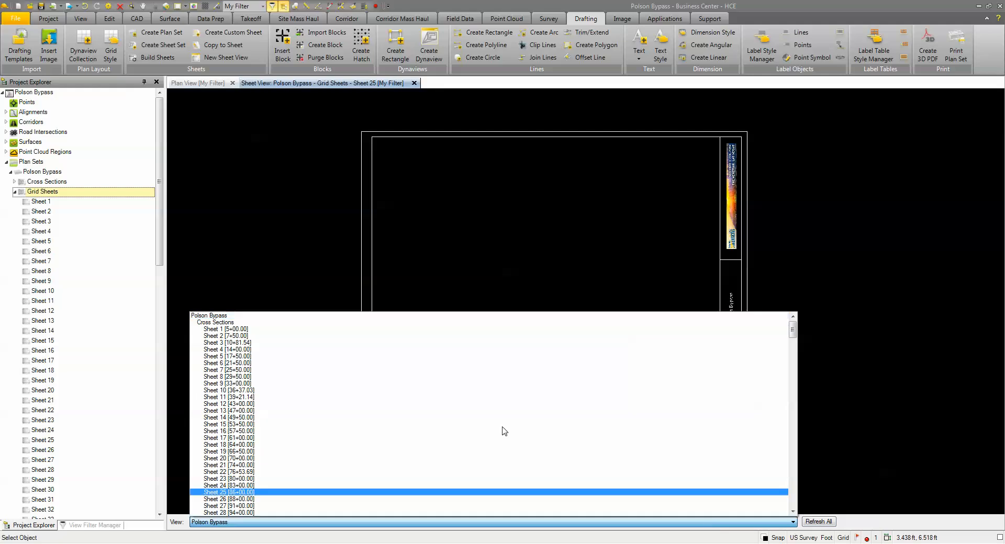
scroll(310, 394, "down", 20)
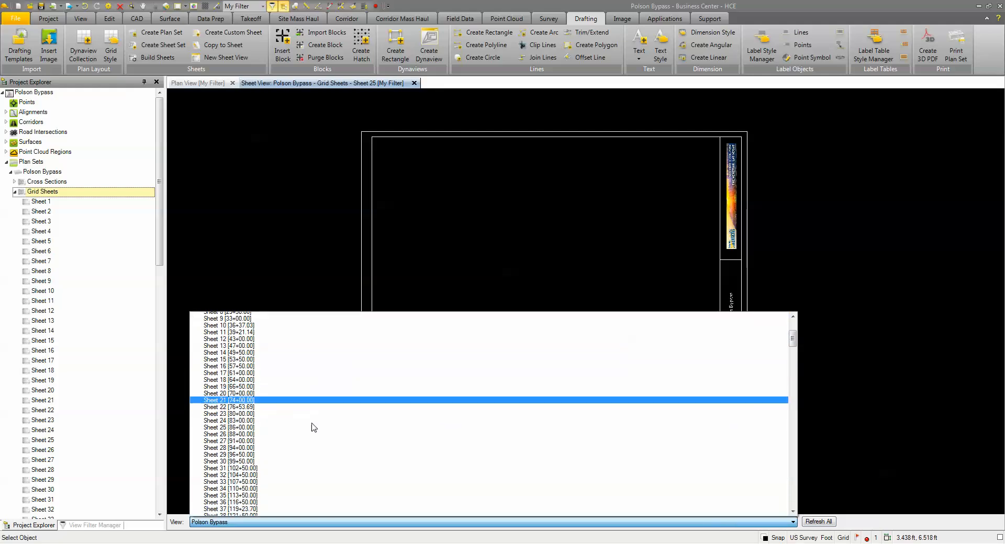
scroll(392, 508, "down", 5)
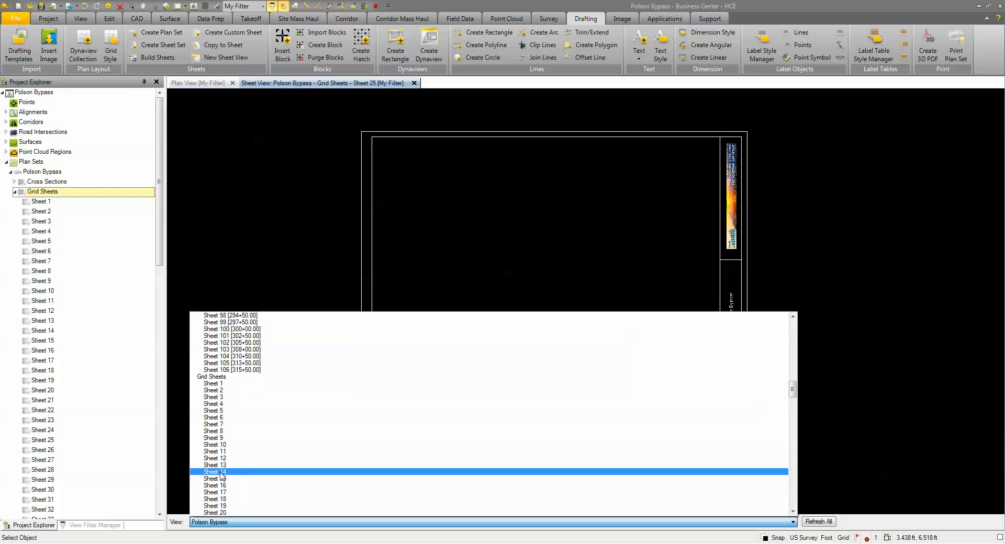
left_click(221, 472)
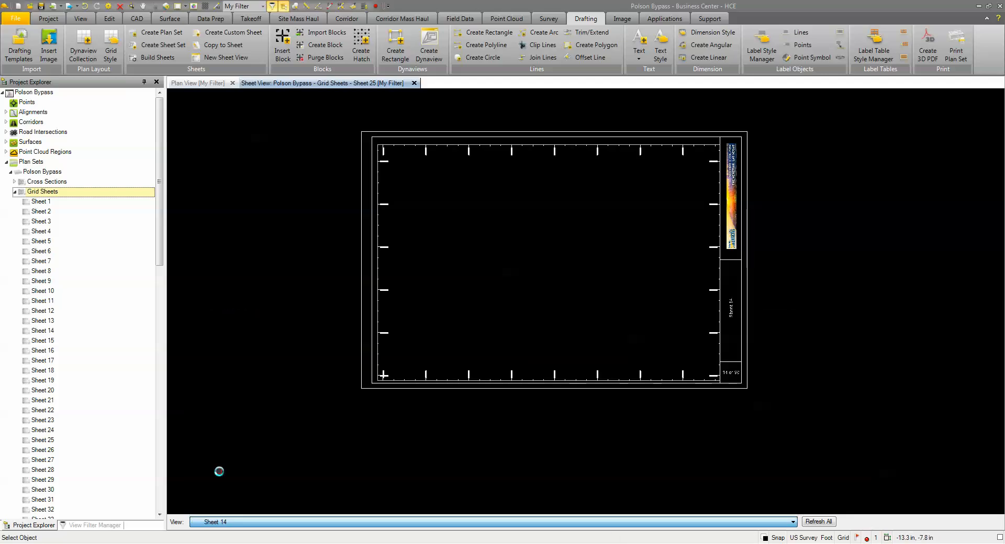
Step: Examine the northing and easting labels and tick marks along the upper-left corner of Sheet 14's grid frame
scroll(426, 141, "up", 6)
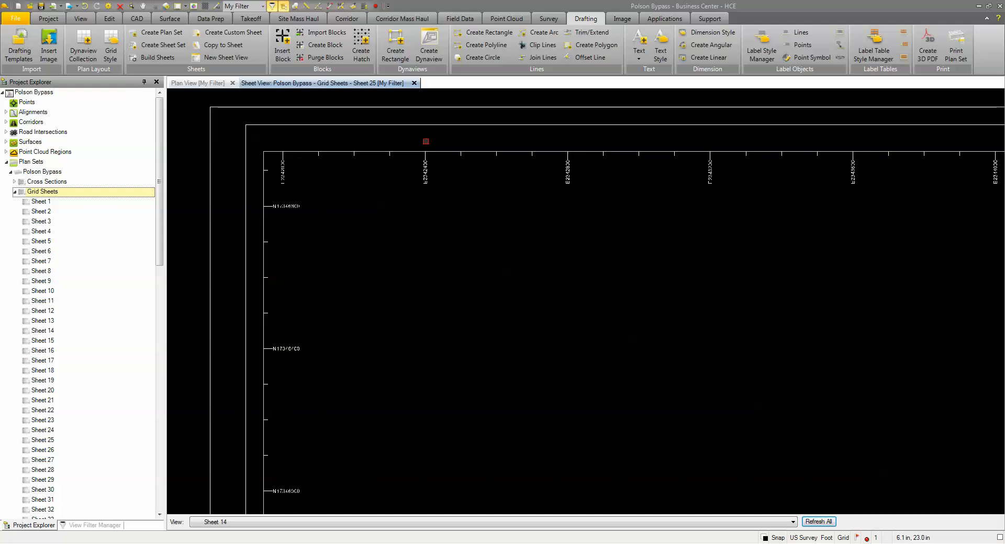
scroll(684, 193, "down", 2)
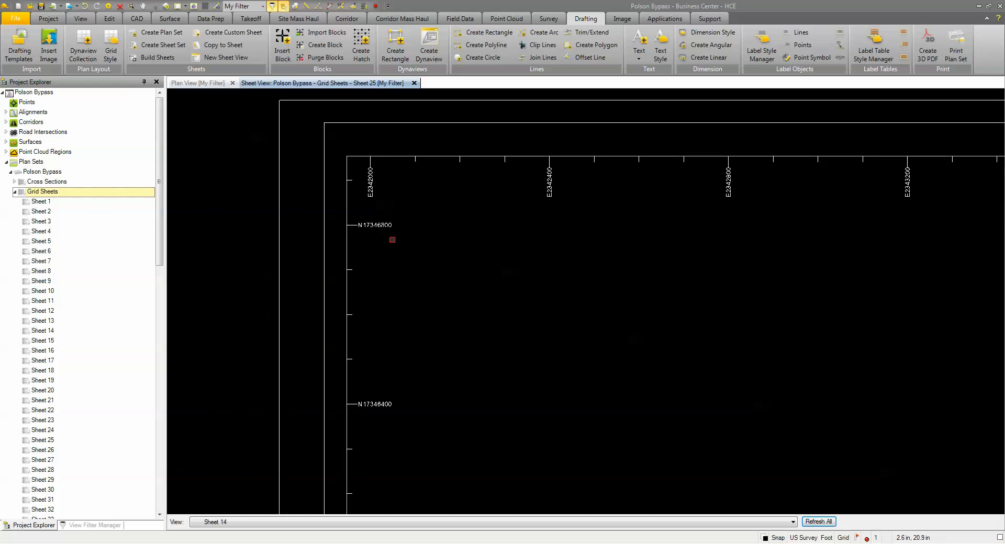
scroll(383, 240, "up", 1)
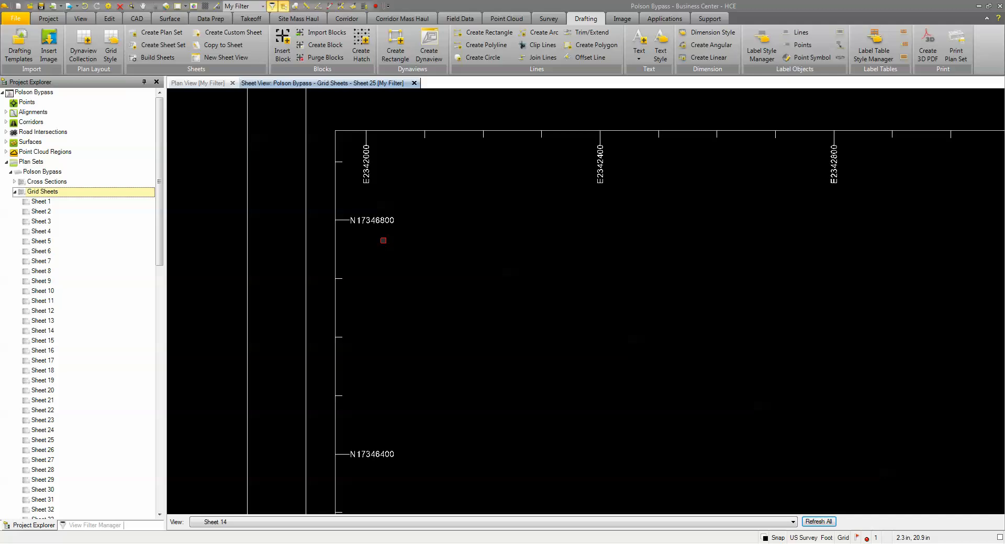
scroll(384, 240, "down", 5)
scroll(487, 265, "down", 1)
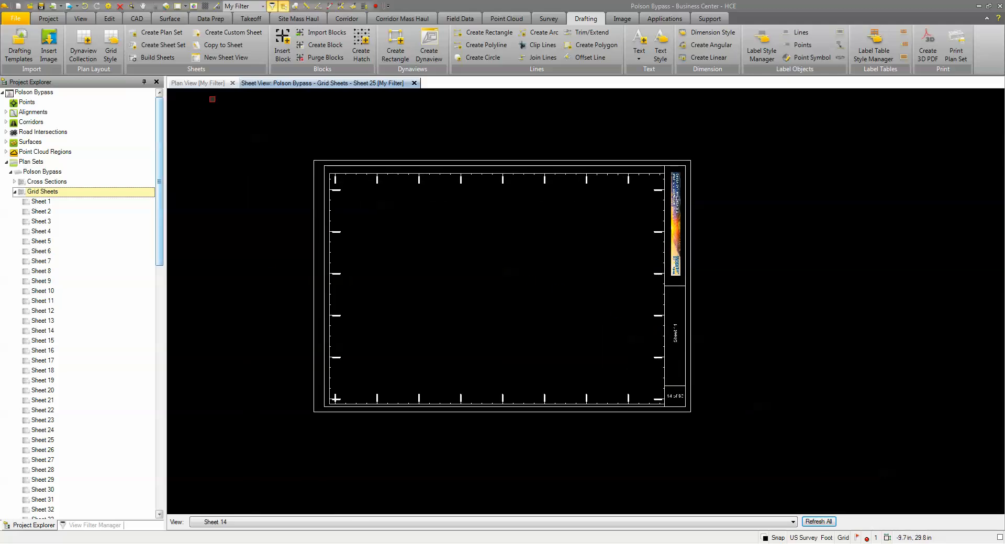
Step: In the plan view, delete the unneeded dynaview boundaries along the northern, eastern and southern edges of the sheet grid
left_click(199, 83)
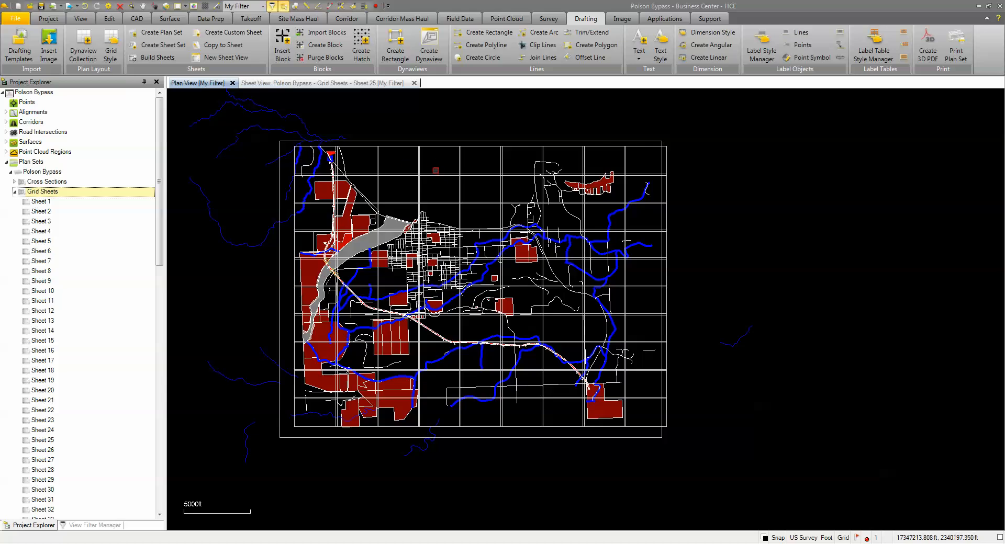
scroll(435, 155, "up", 5)
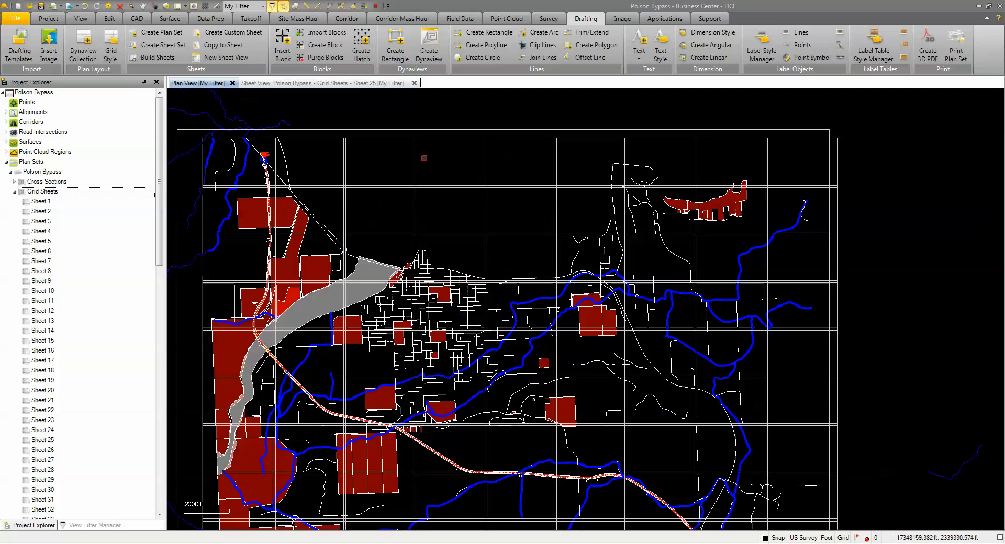
left_click_drag(780, 178, 219, 158)
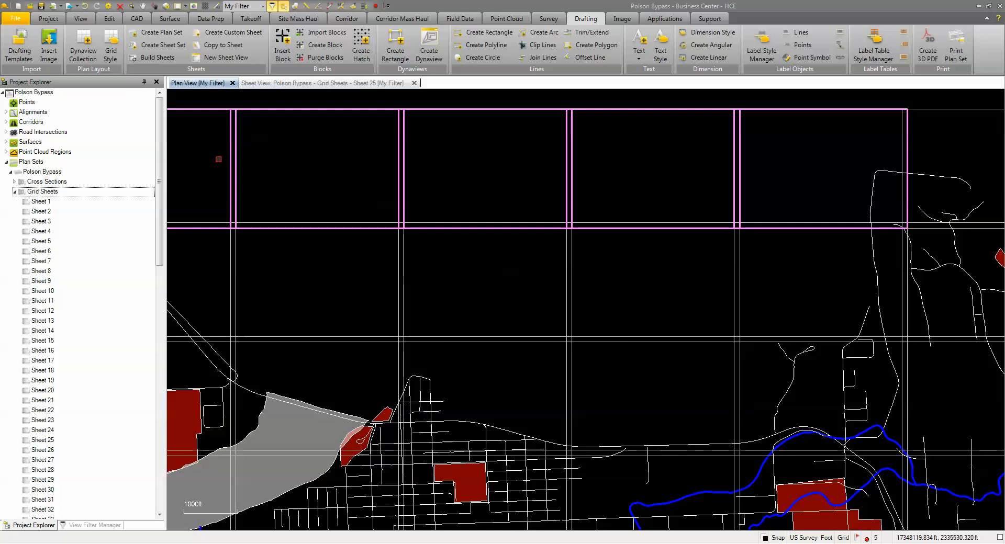
scroll(312, 242, "down", 2)
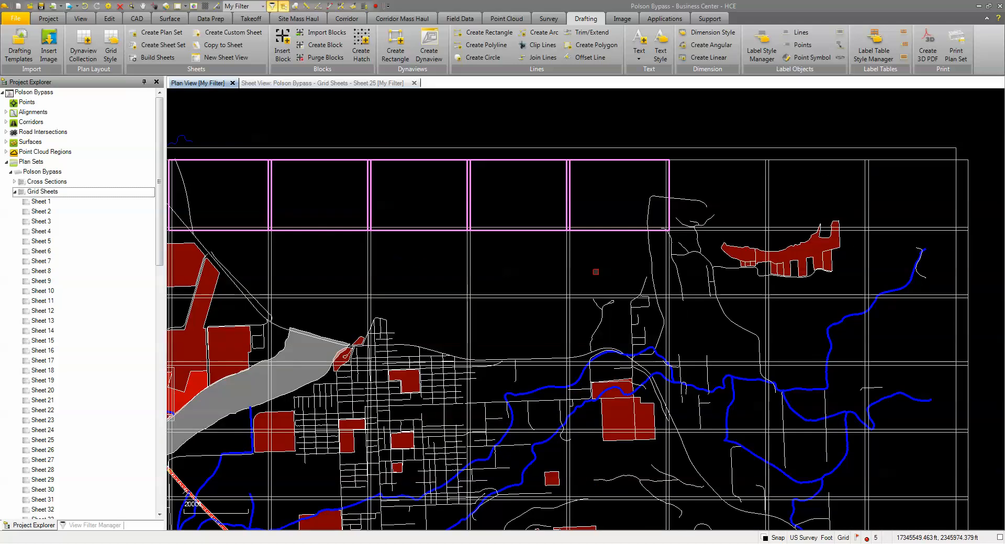
left_click_drag(582, 272, 265, 254)
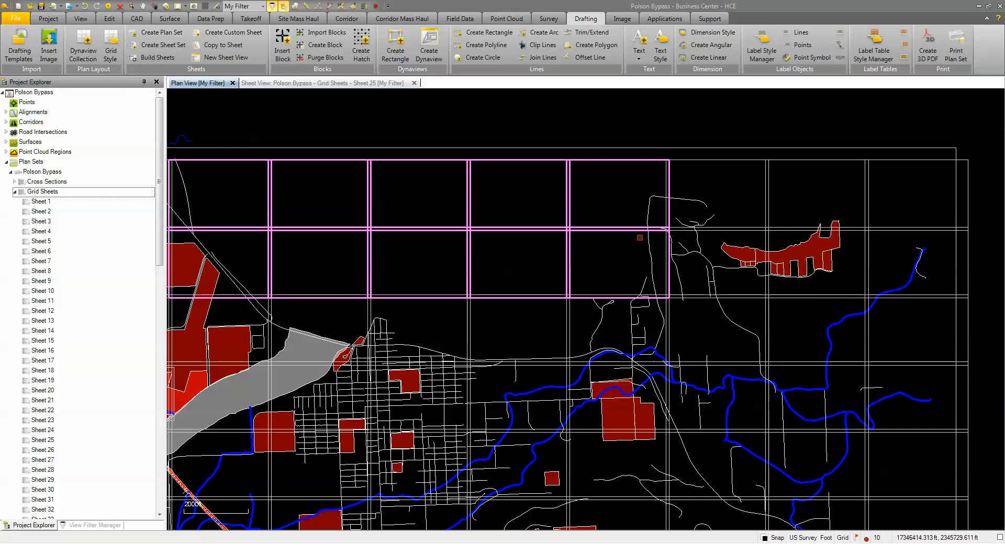
left_click_drag(885, 202, 761, 187)
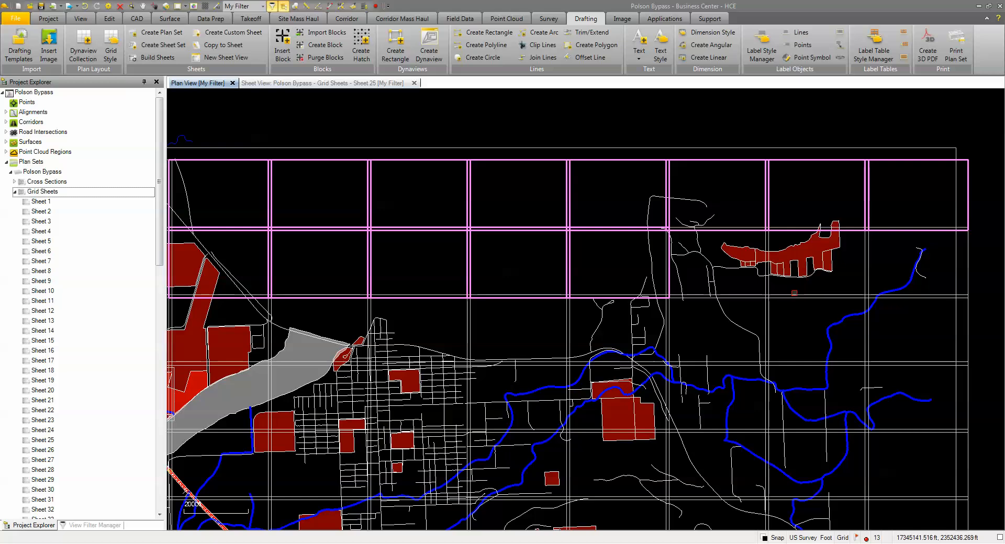
scroll(709, 333, "down", 5)
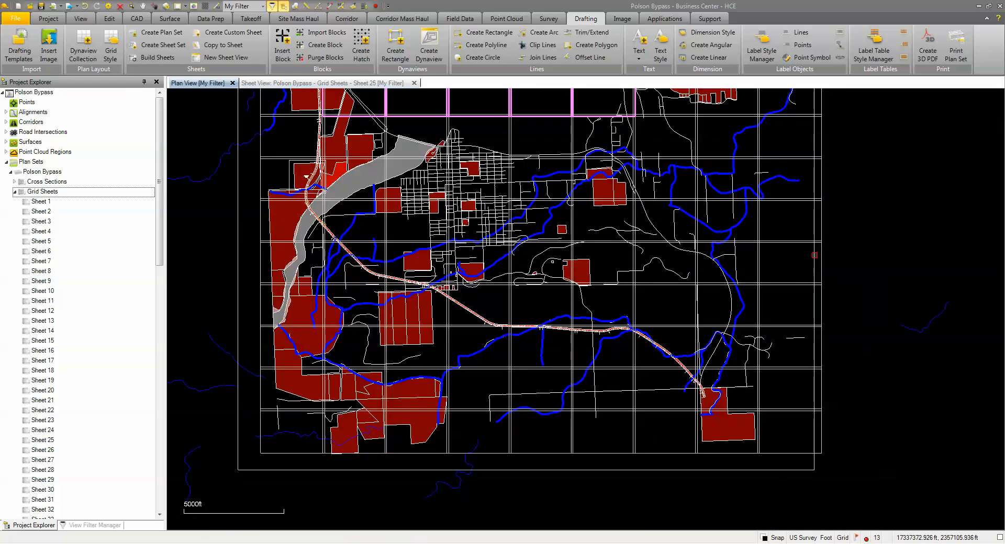
left_click_drag(802, 225, 779, 301)
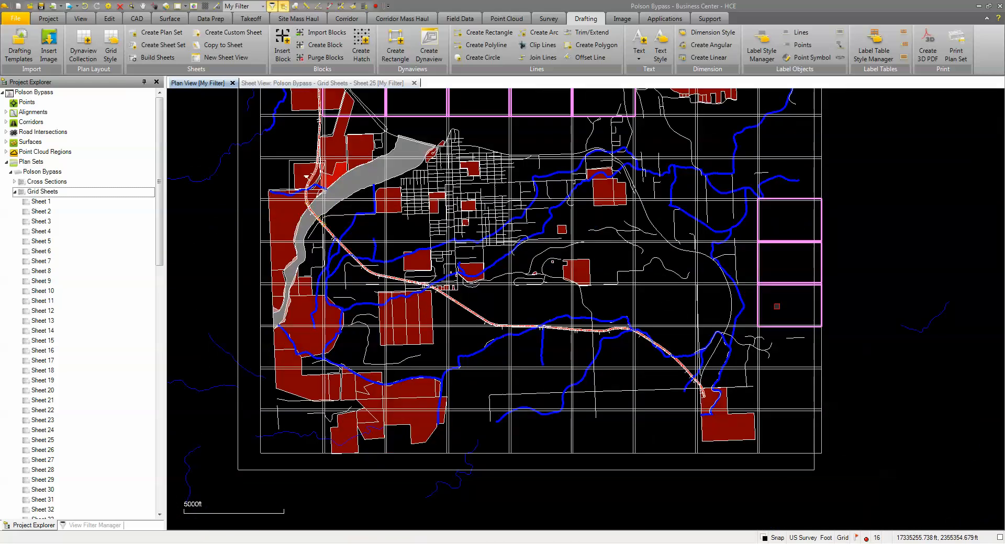
left_click_drag(601, 437, 500, 453)
right_click(500, 453)
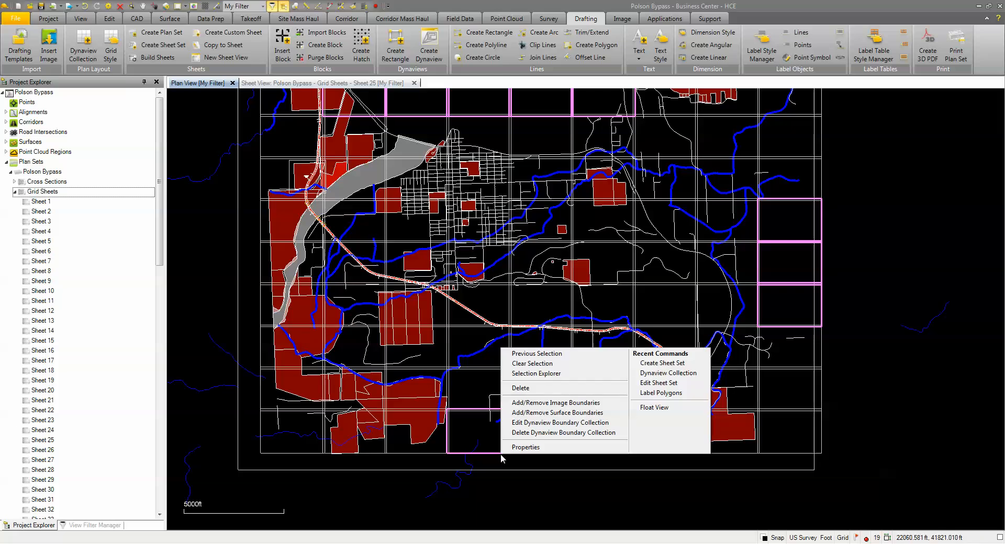
left_click(522, 390)
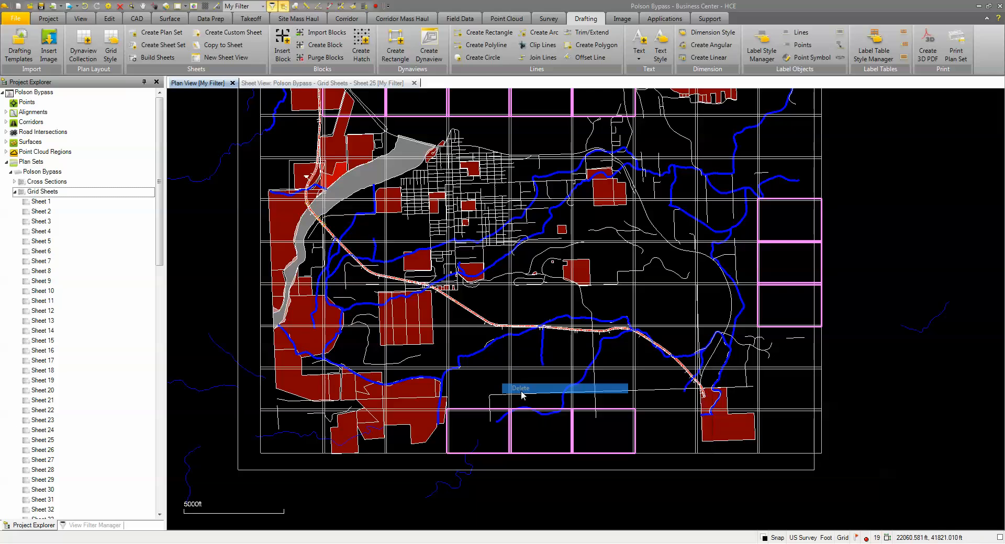
Step: Rebuild the sheets of the Grid Sheets set and check the remaining boundaries in the plan view
right_click(32, 194)
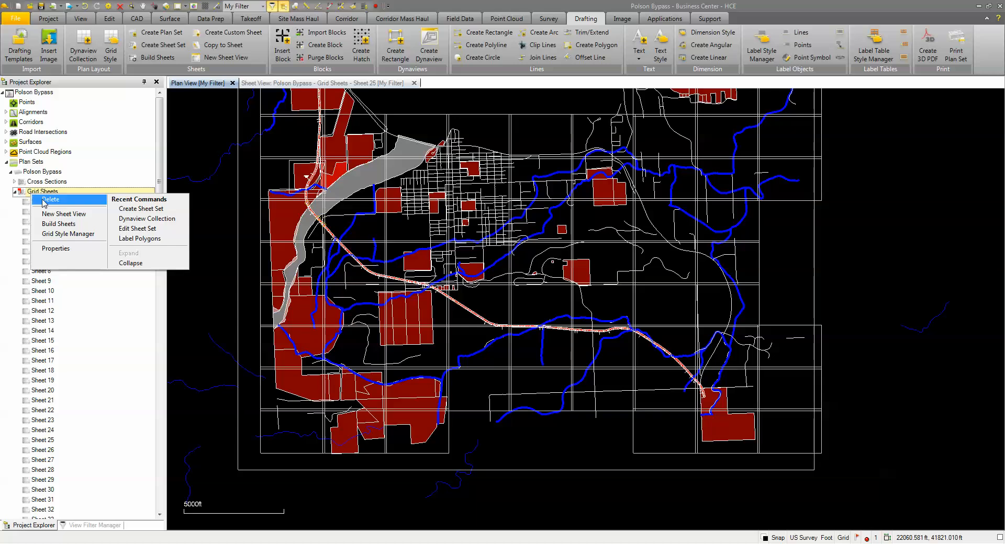
left_click(59, 224)
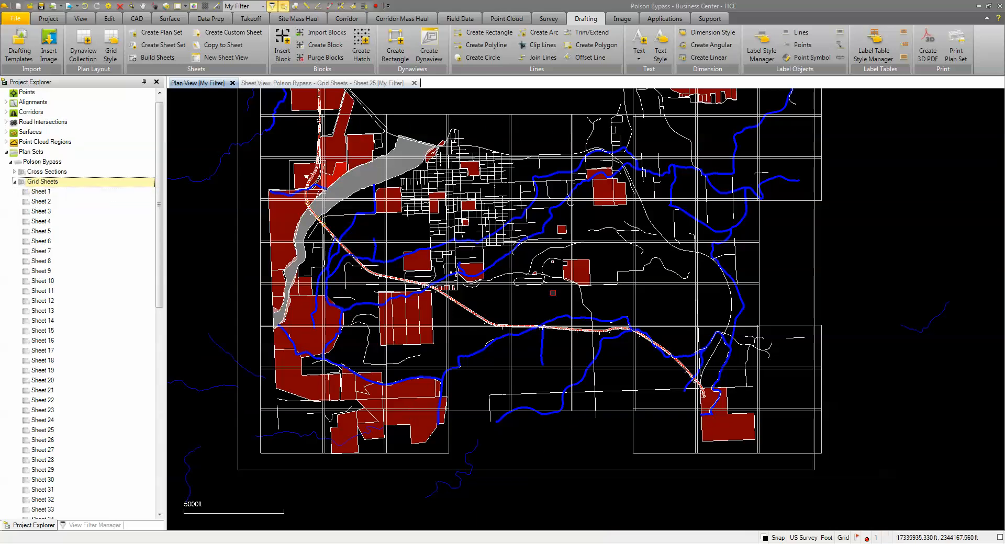
left_click_drag(157, 266, 164, 243)
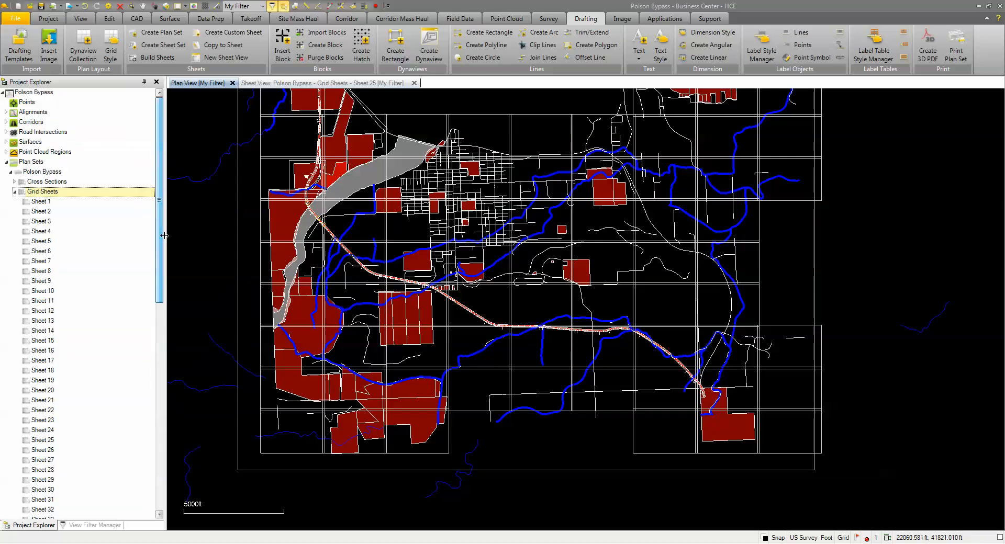
scroll(523, 262, "down", 3)
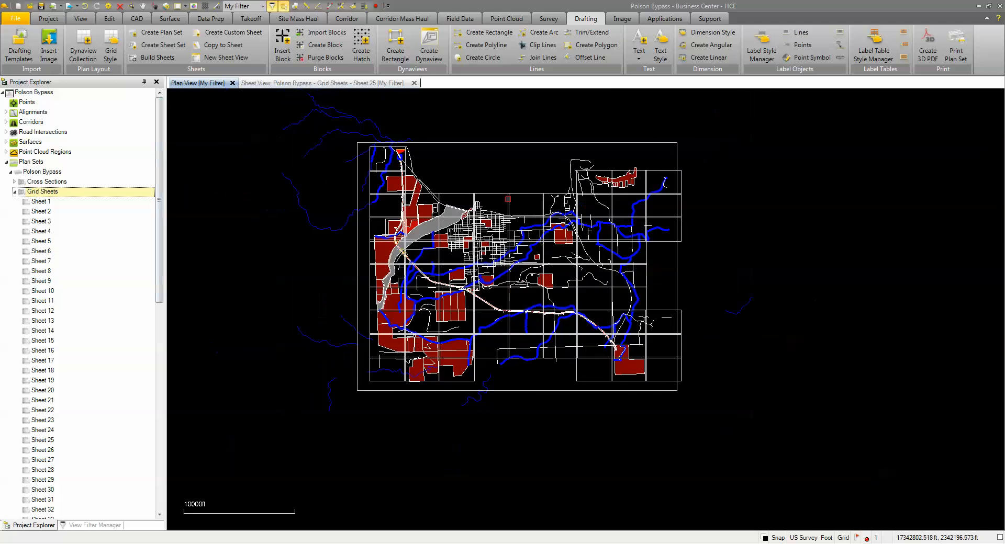
middle_click_drag(458, 196, 382, 227)
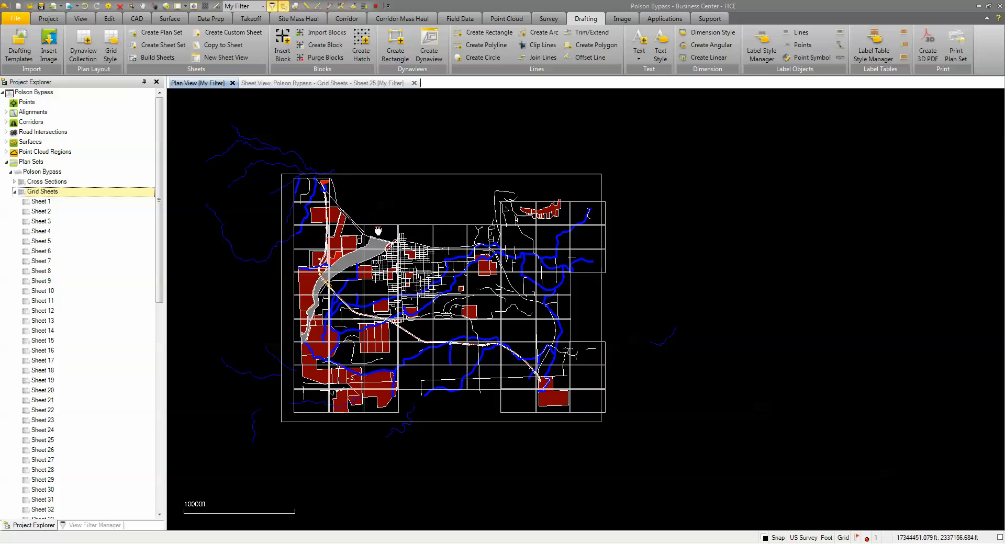
middle_click_drag(378, 230, 419, 229)
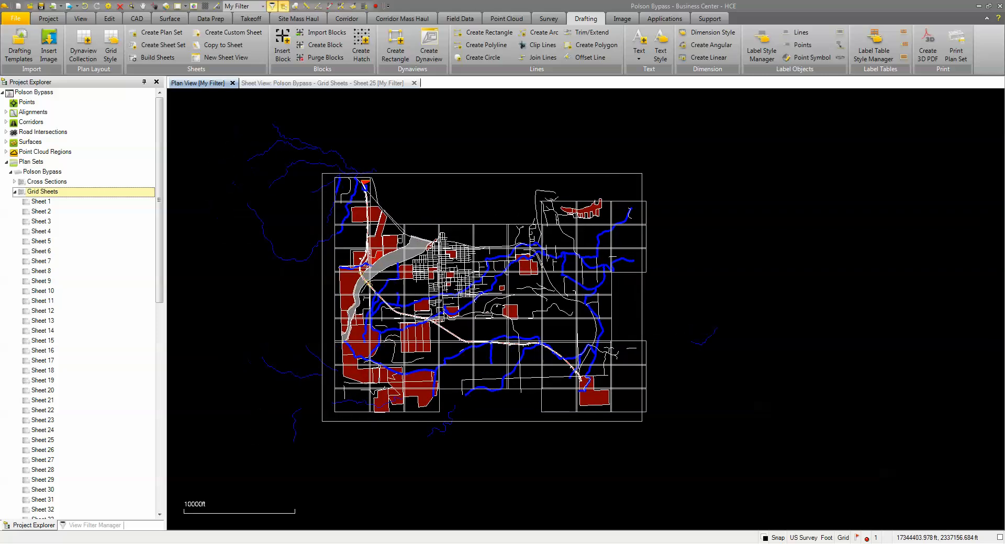
Step: Collapse the Grid Sheets set, expand ROW Acquisitions and open the properties of the ROW Acquisitions sheet set
left_click(15, 192)
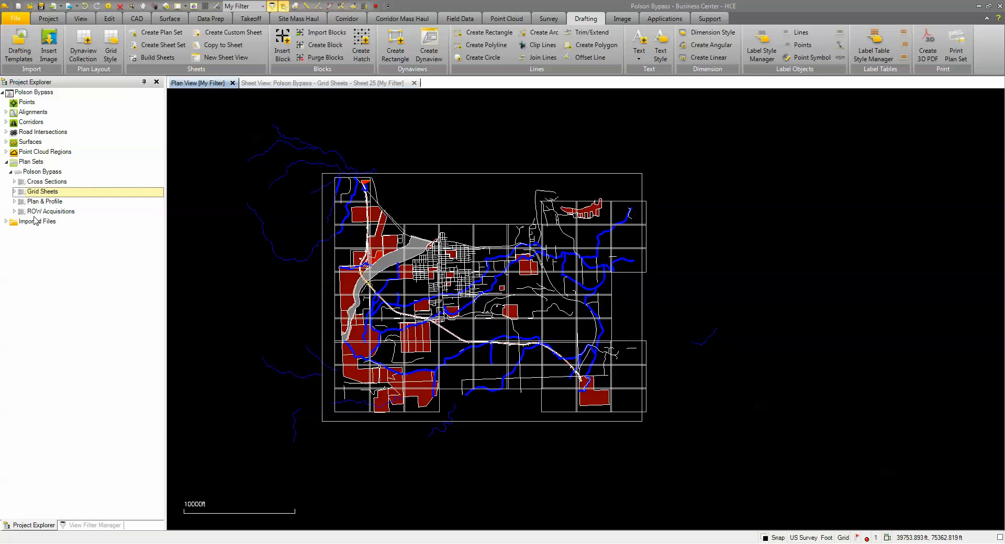
left_click(15, 212)
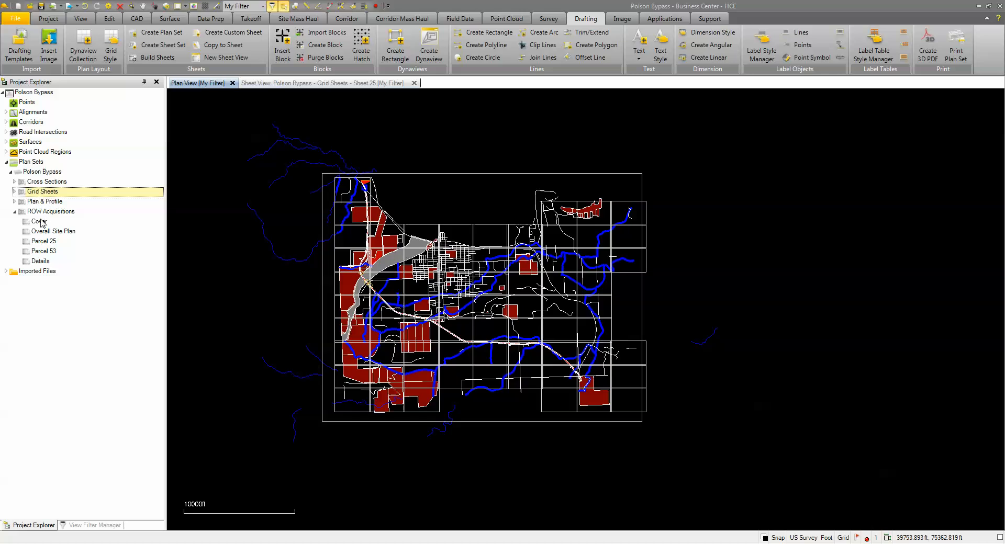
right_click(50, 173)
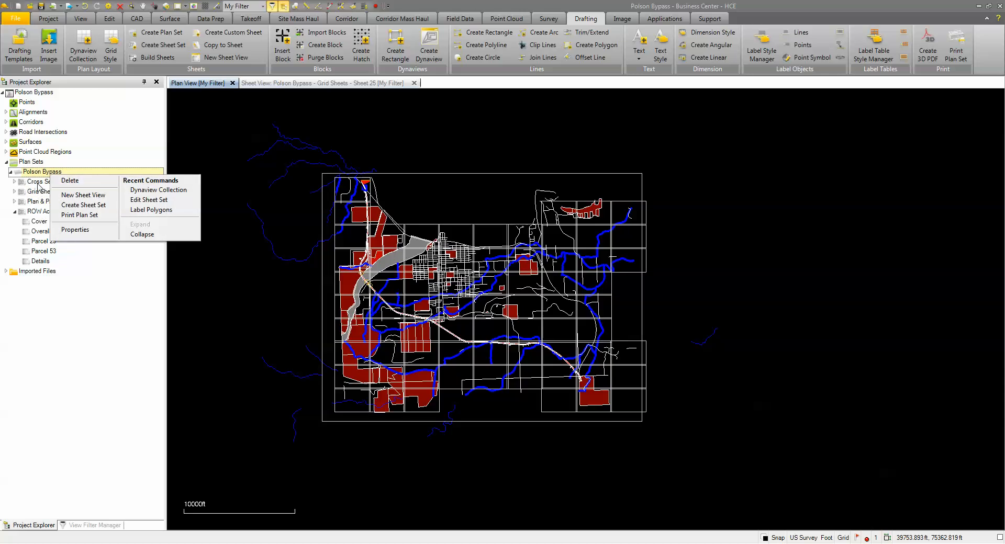
left_click(39, 212)
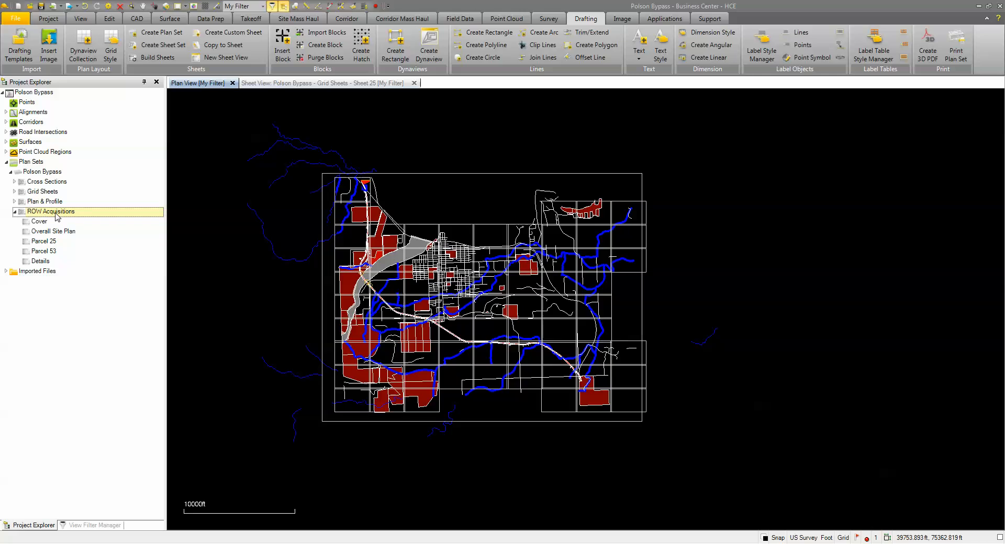
right_click(57, 216)
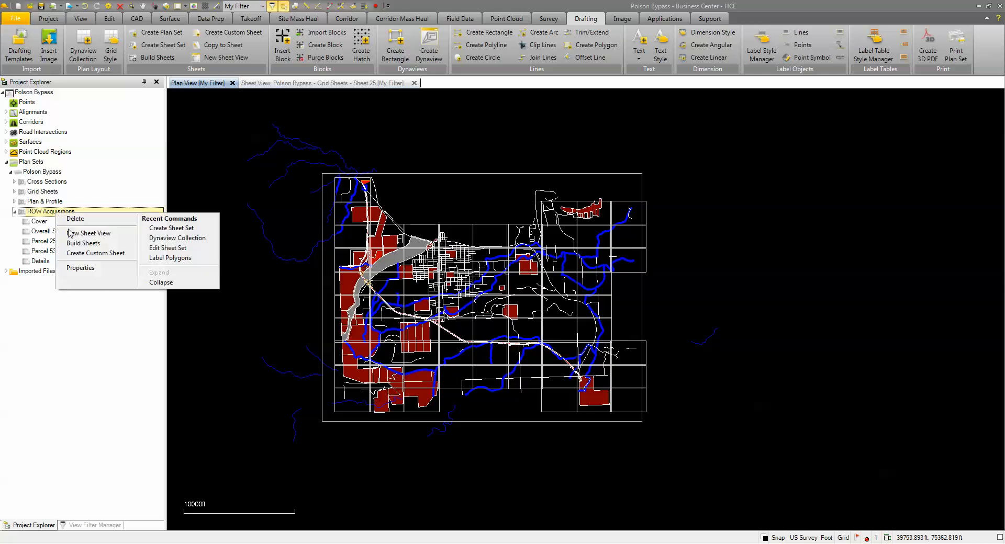
left_click(81, 268)
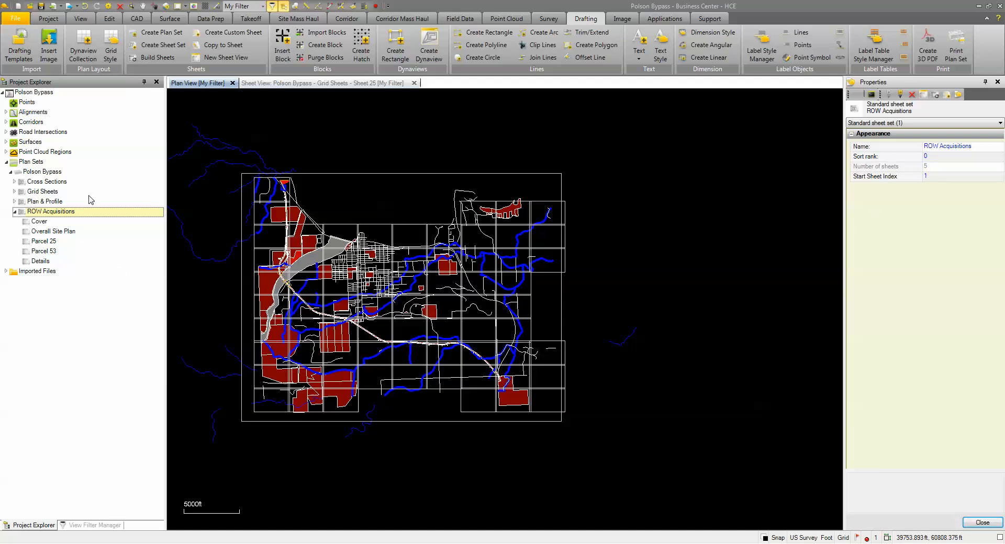
Step: Set the sort rank of the Grid Sheets set to 1
left_click(51, 193)
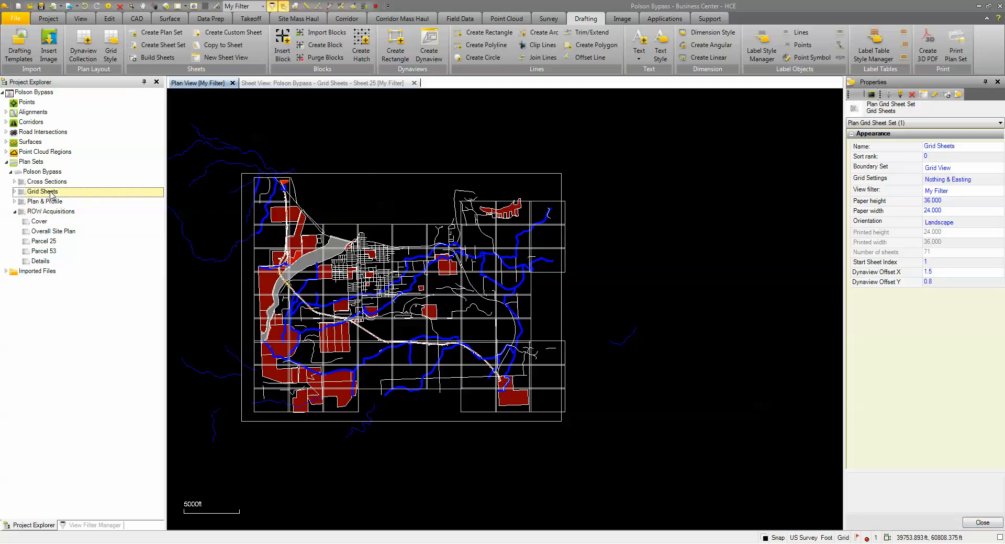
left_click(931, 157)
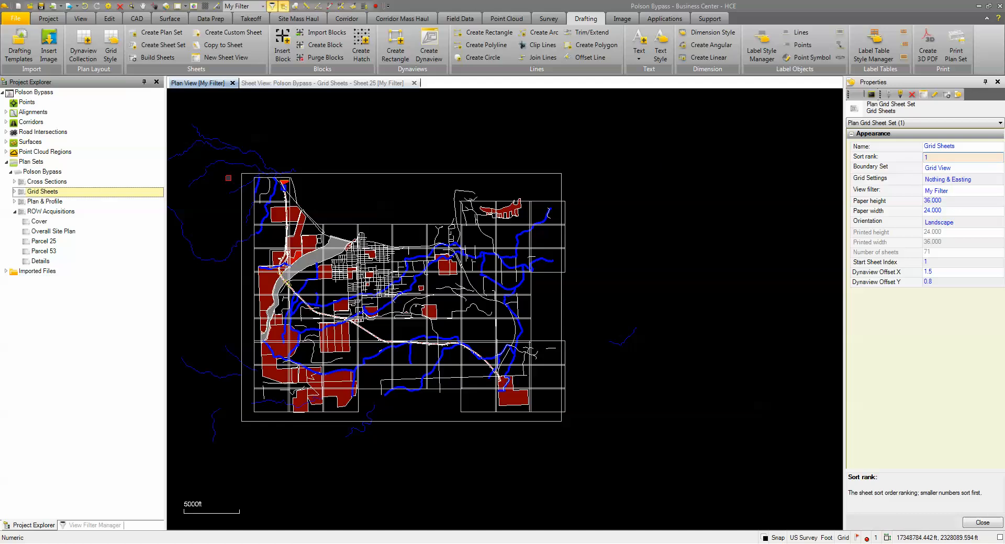
left_click(49, 203)
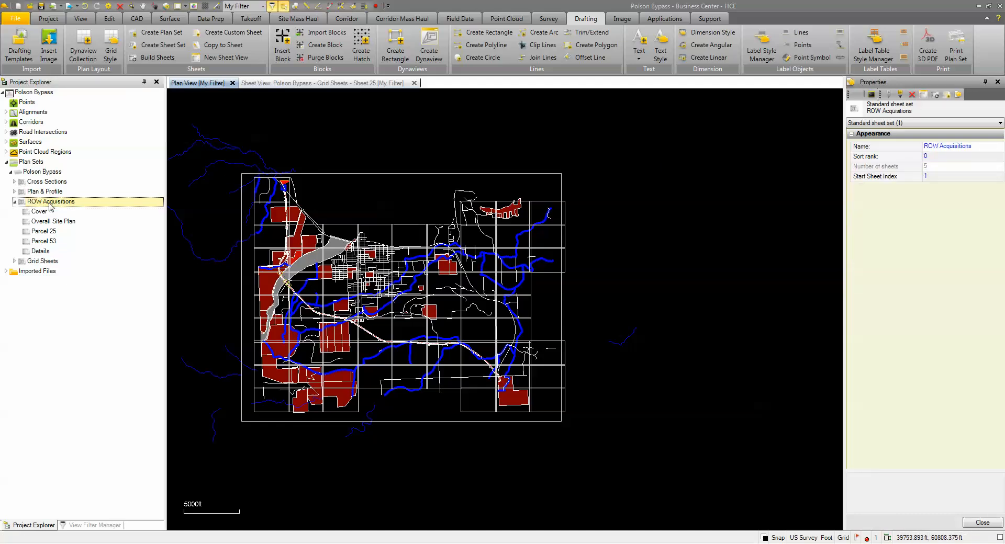
Step: Set the sort rank of the Plan & Profile sheet set to 2 and of Cross Sections to 3
left_click(47, 191)
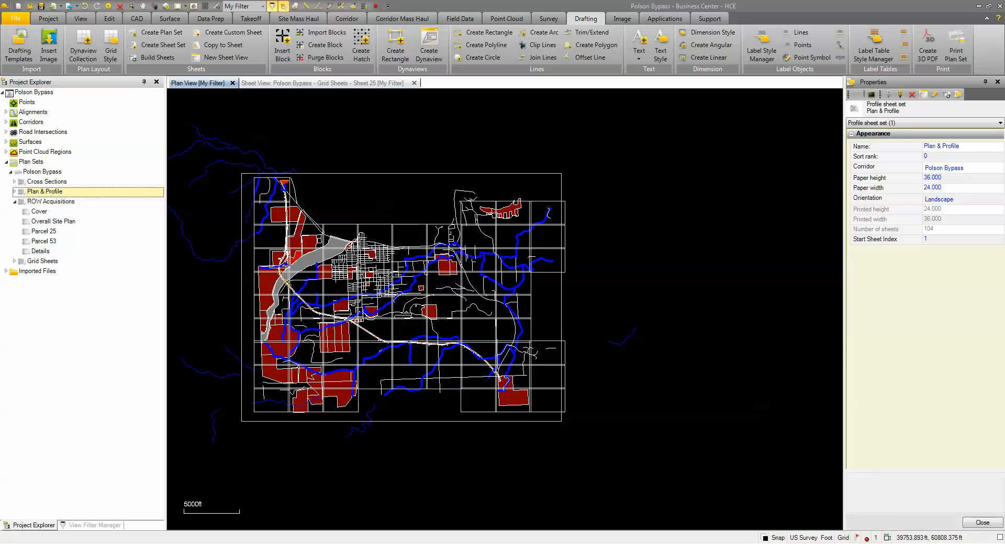
left_click(930, 157)
type("2")
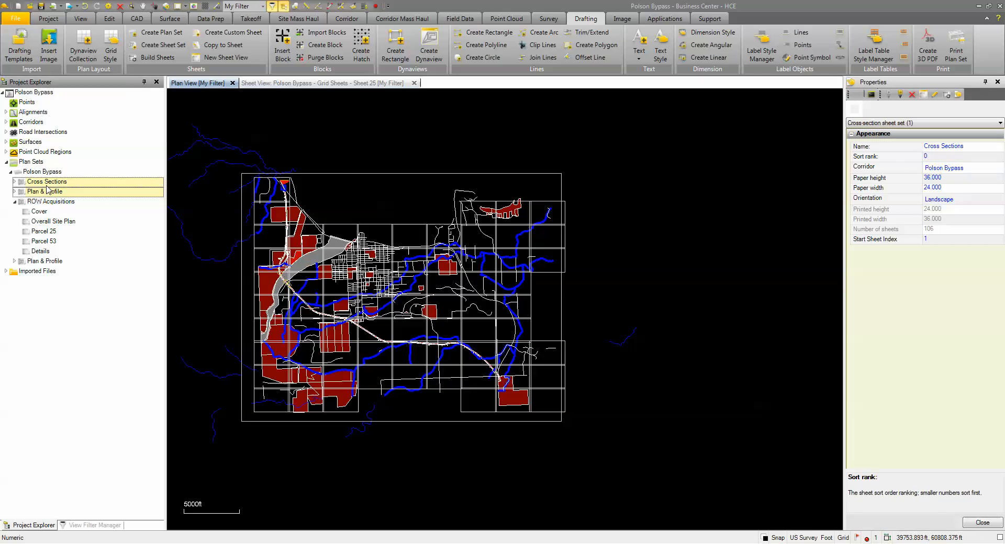
left_click(46, 182)
left_click(932, 157)
type("3")
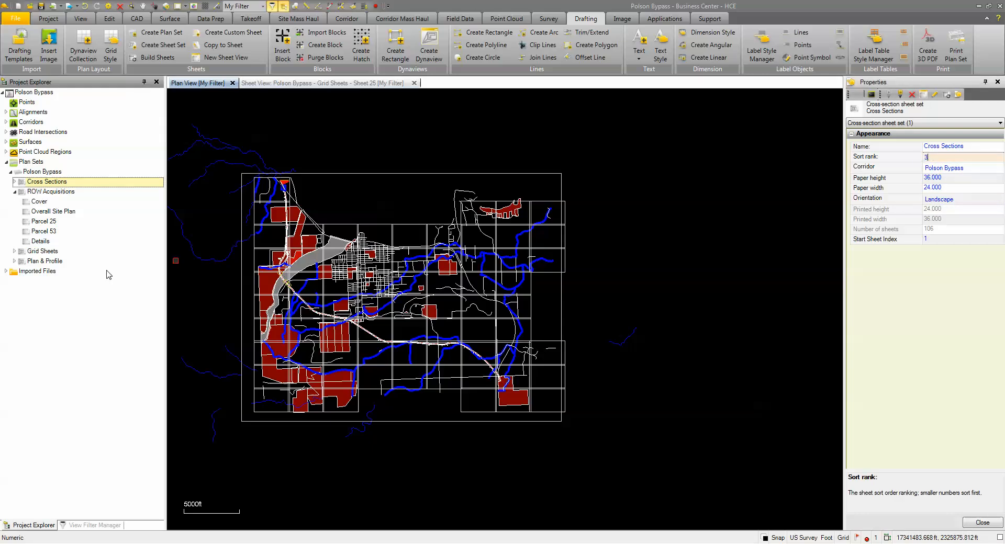
left_click(61, 318)
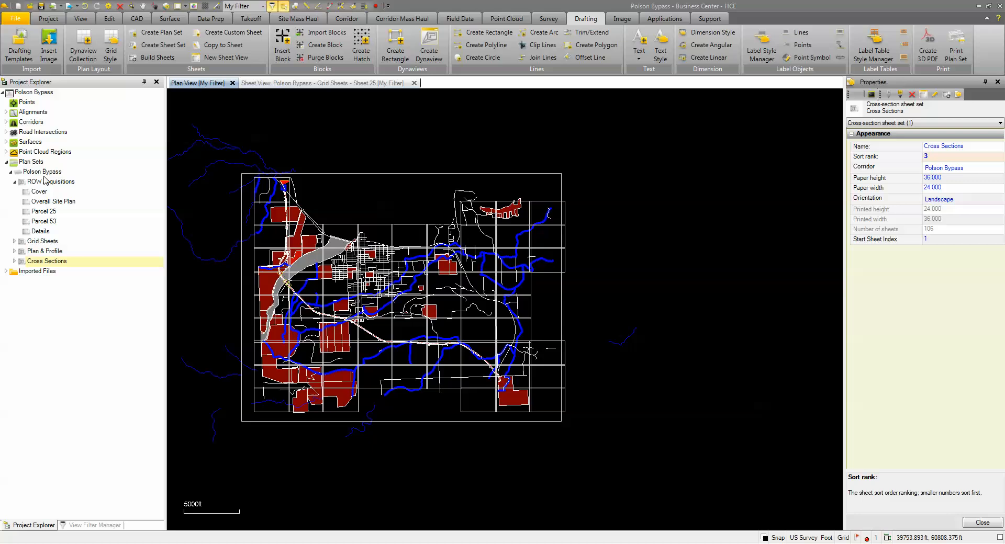
Step: Review the Polson Bypass plan set's list of sheets to print using the My Filter view filter, and cancel without printing
left_click(43, 173)
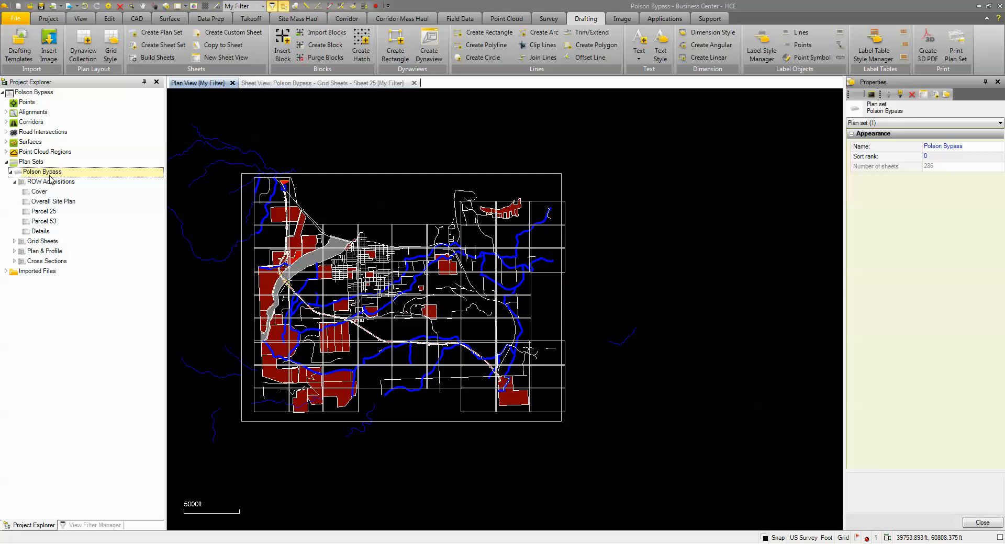
right_click(51, 179)
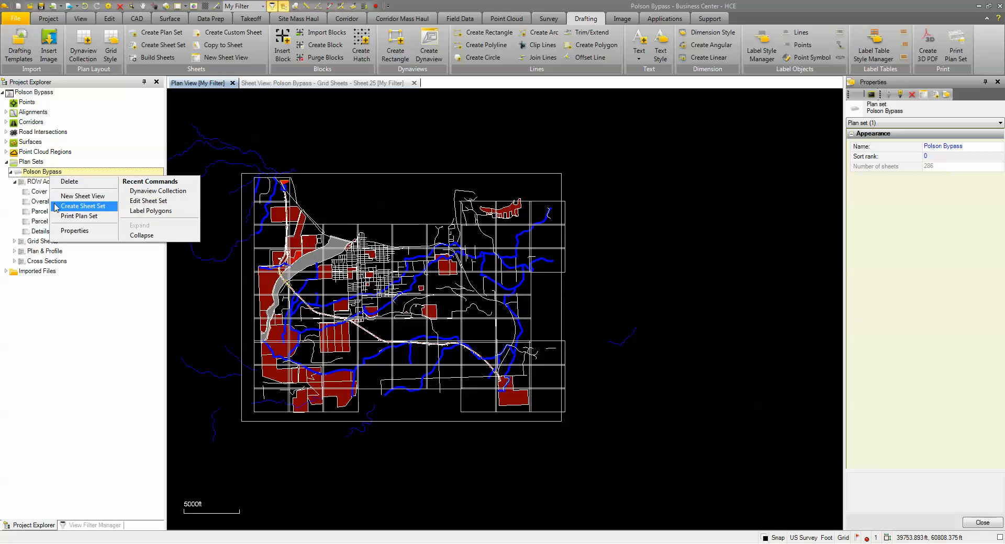
left_click(72, 217)
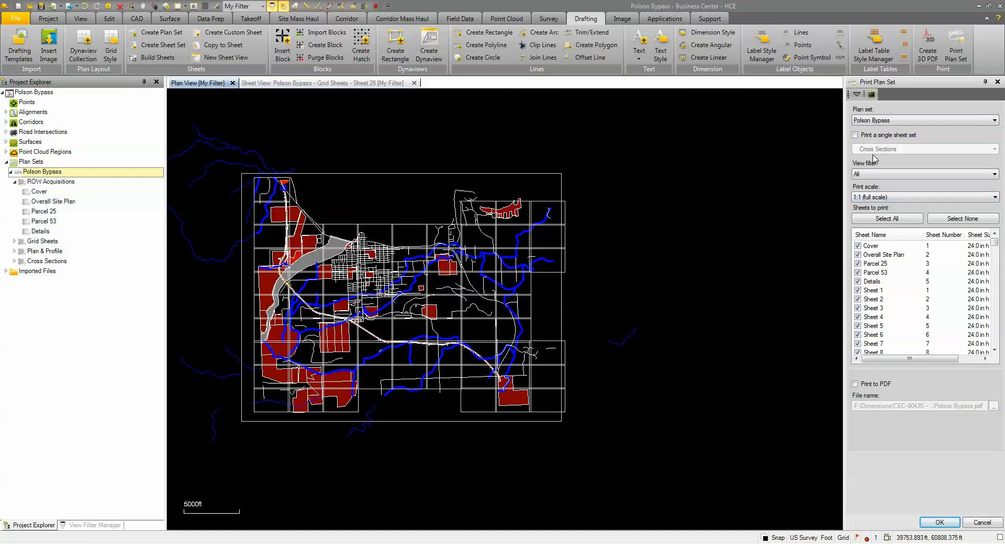
left_click(893, 178)
left_click(890, 193)
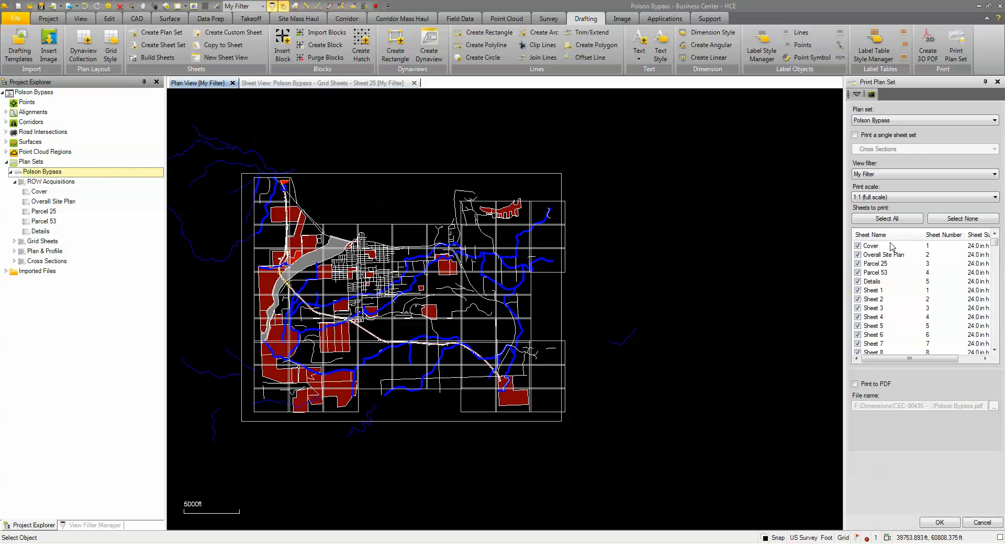
left_click_drag(991, 246, 998, 356)
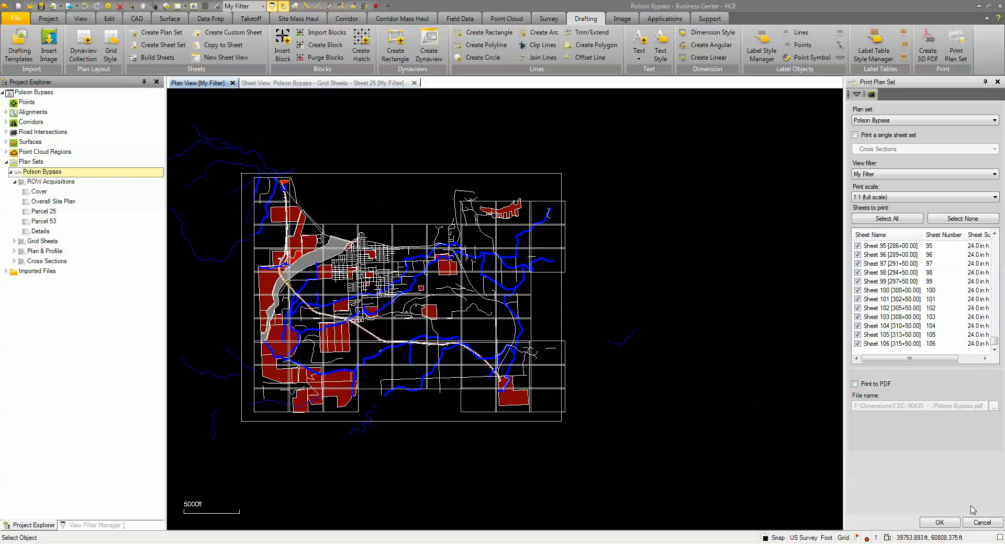
left_click(981, 523)
scroll(637, 359, "down", 3)
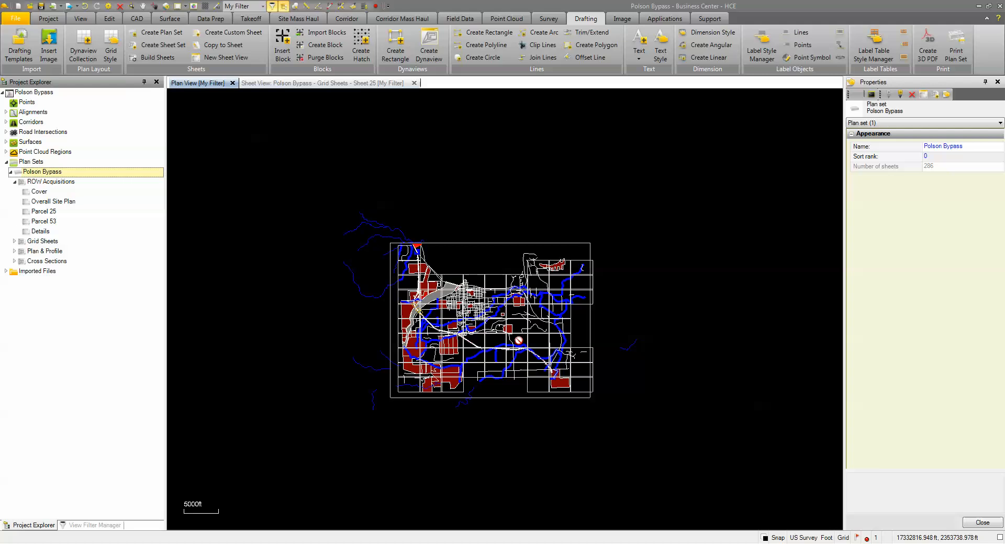
scroll(460, 311, "up", 3)
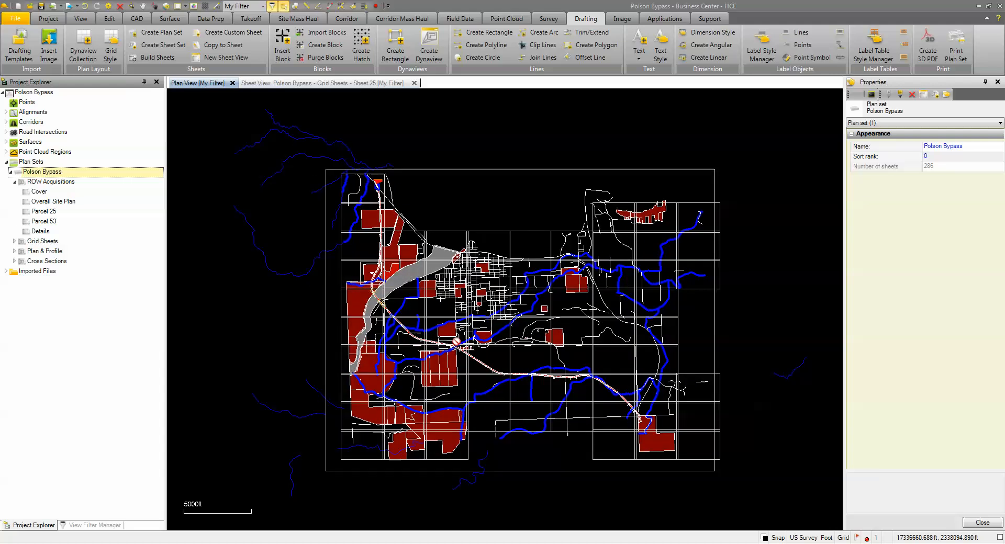